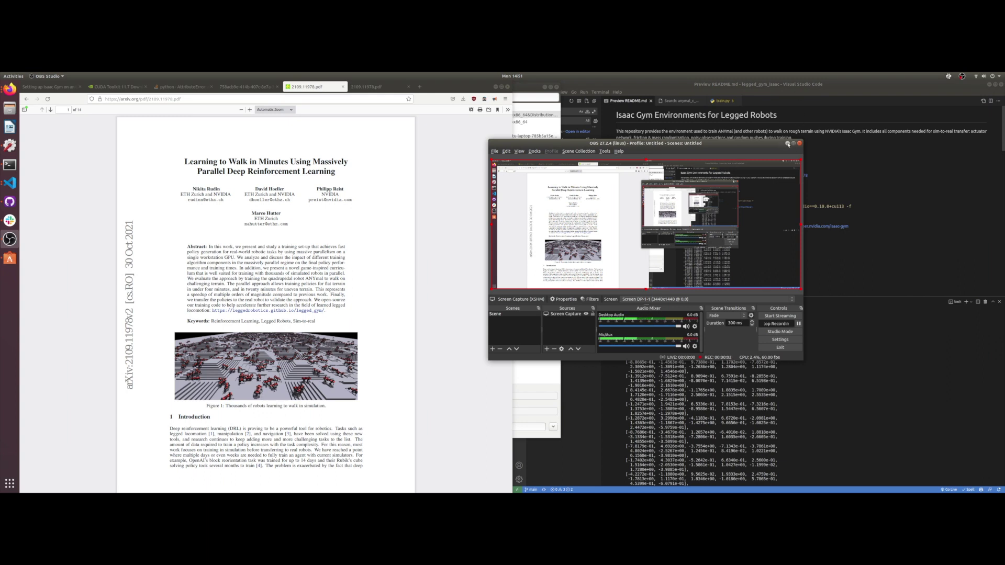
Minimize OBS and scroll down through the 'Learning to Walk in Minutes' arXiv PDF
click(788, 144)
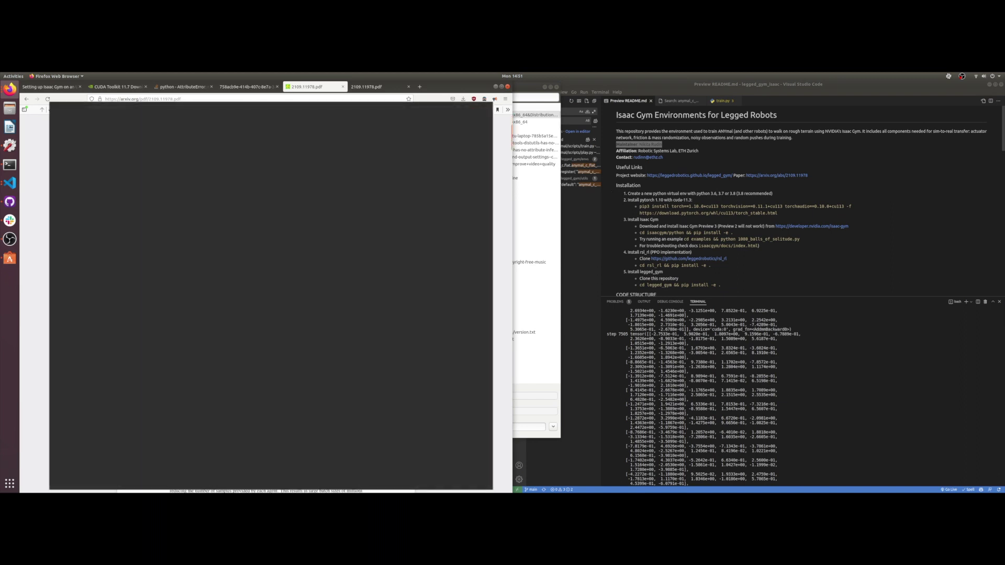
scroll(271, 295, down, 5)
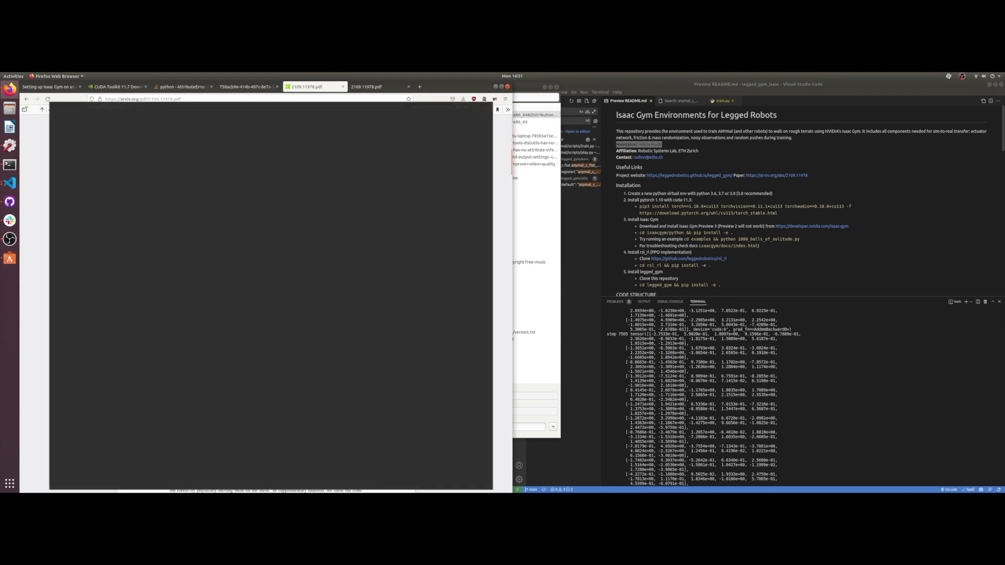
scroll(270, 296, down, 2)
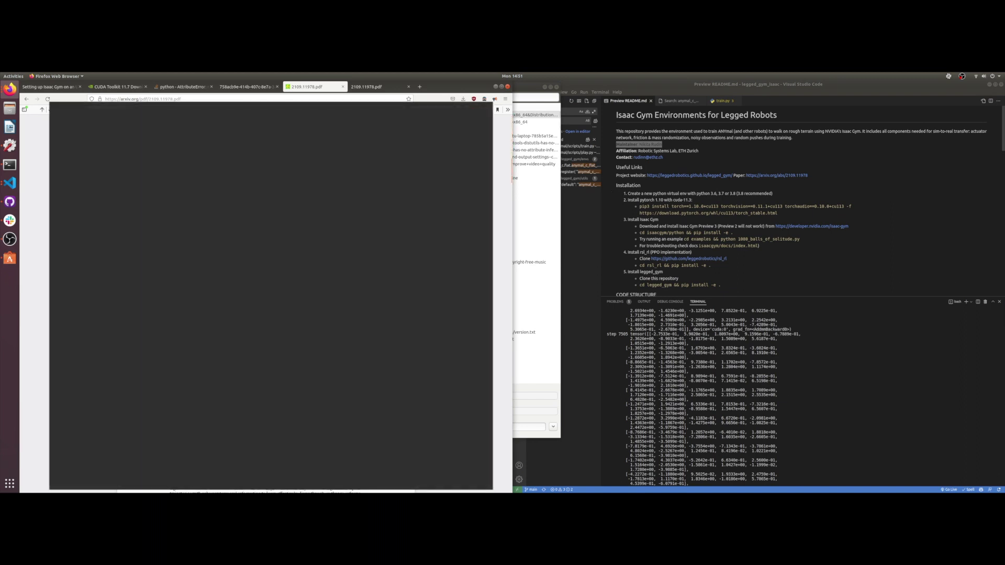
scroll(271, 296, down, 2)
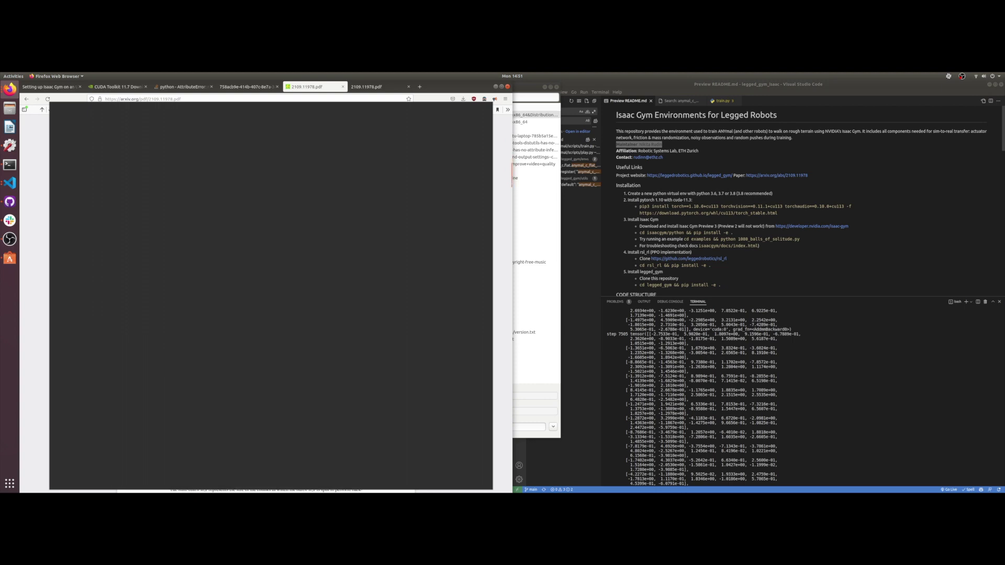
scroll(271, 295, down, 2)
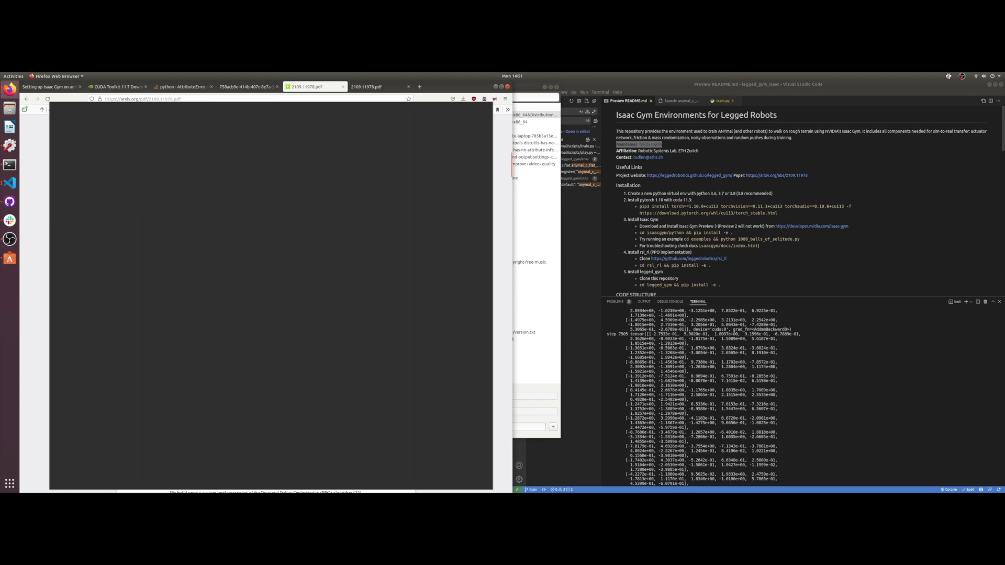
scroll(271, 296, down, 2)
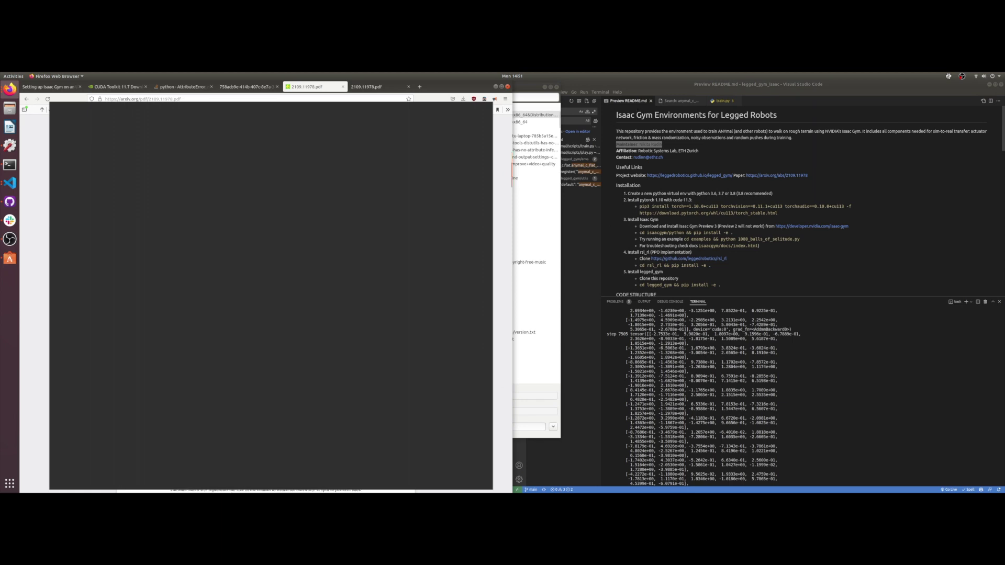
scroll(271, 296, down, 2)
Follow the README's developer.nvidia.com Isaac Gym download link, bringing up the Medium setup article
scroll(694, 258, down, 3)
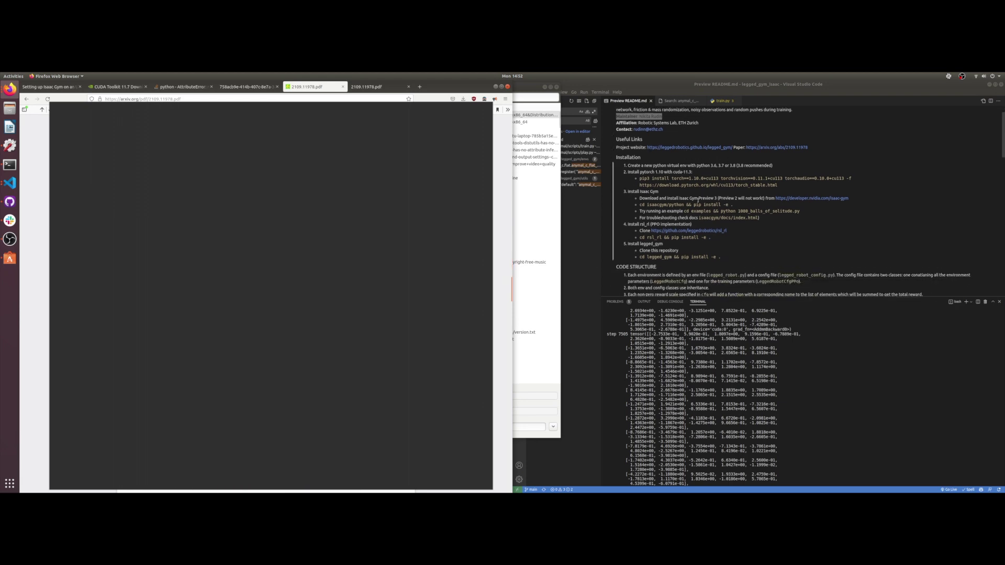
scroll(694, 258, up, 3)
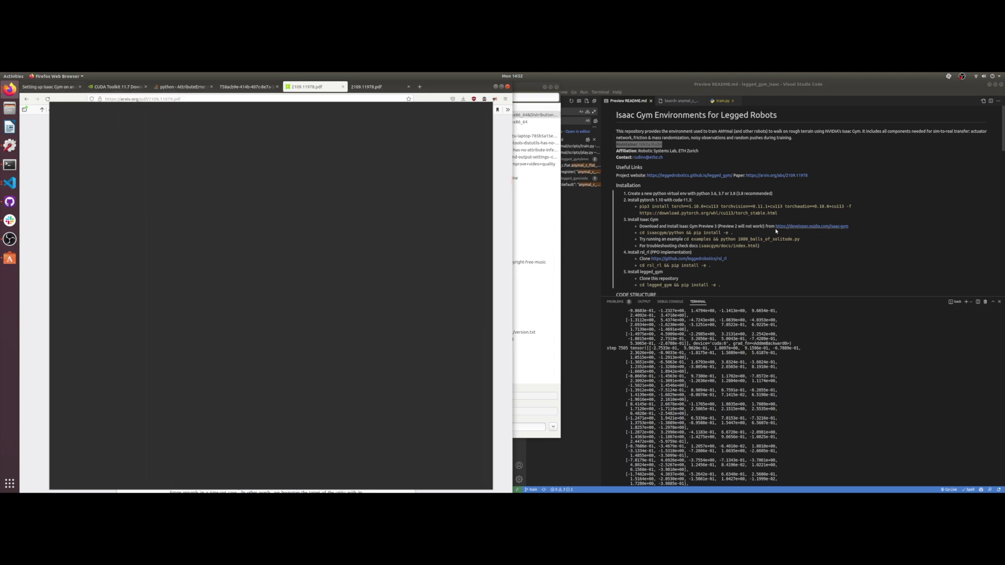
right_click(822, 229)
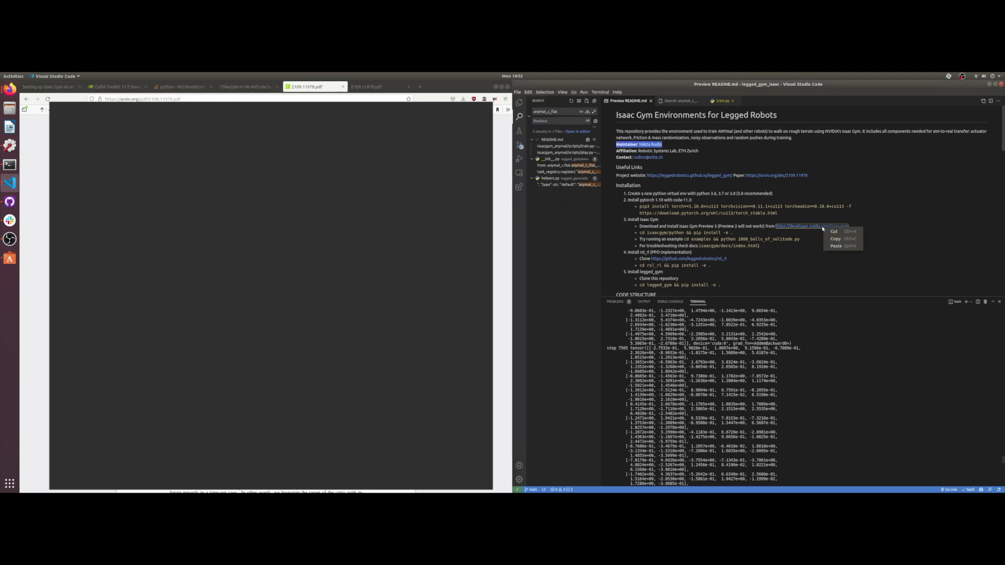
click(802, 228)
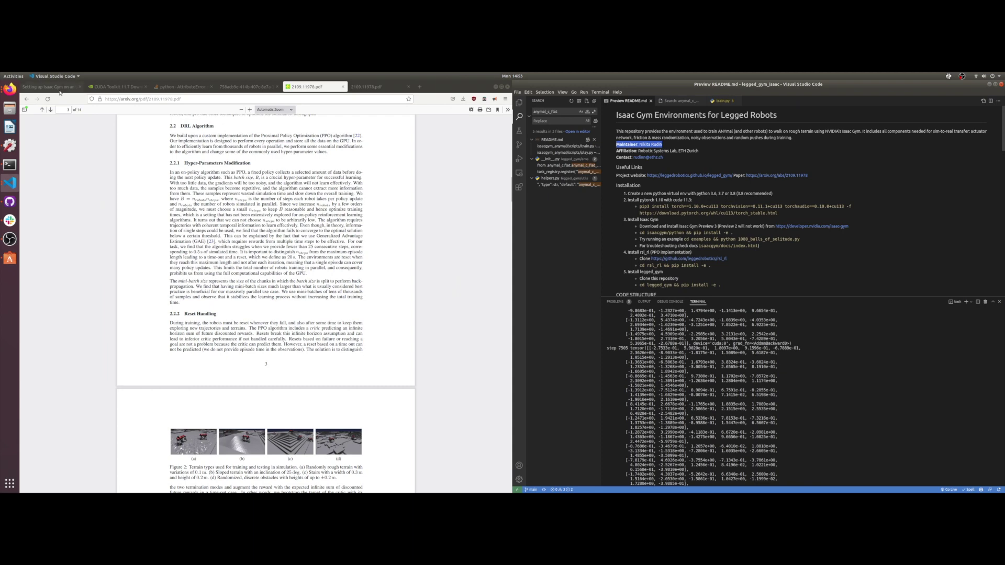
click(57, 87)
Scroll the Medium Isaac Gym article to its conda step and highlight Python version 3.8
scroll(317, 314, up, 10)
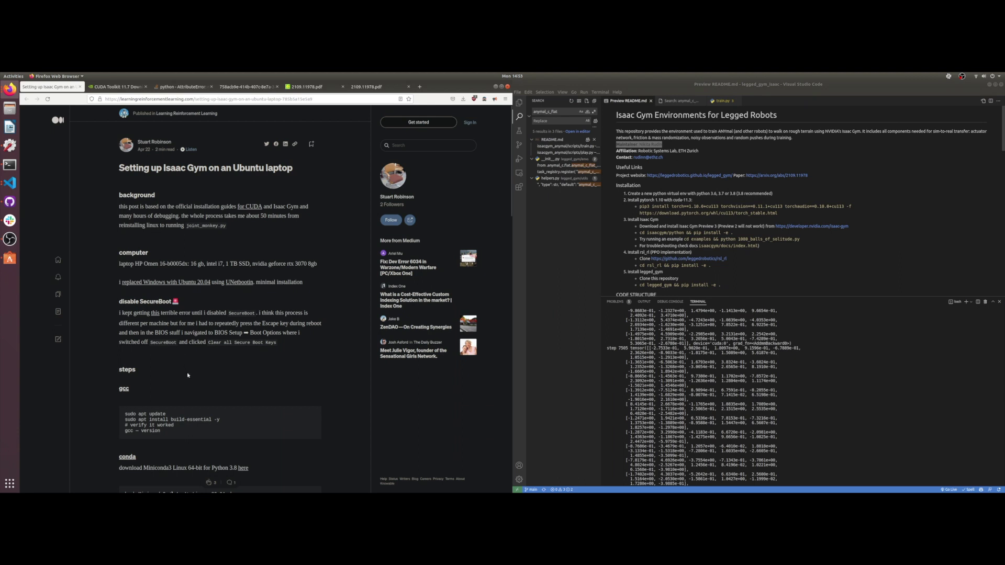
scroll(316, 385, down, 5)
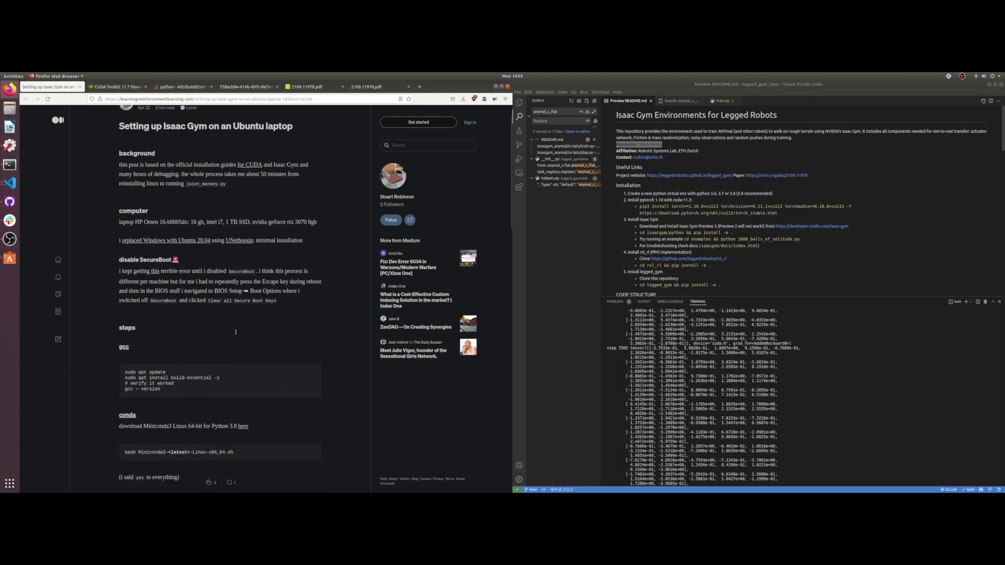
scroll(195, 328, down, 2)
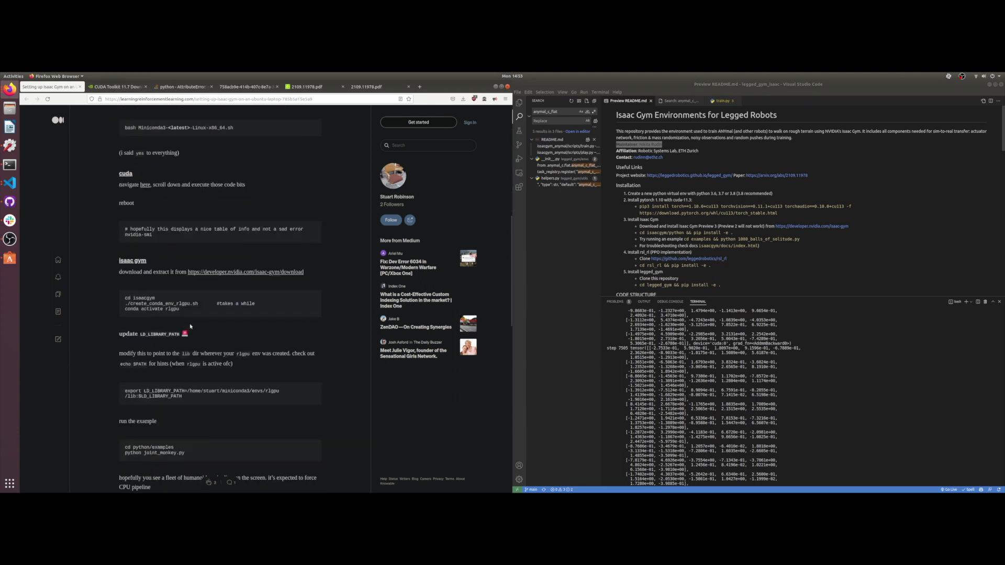
scroll(110, 197, up, 3)
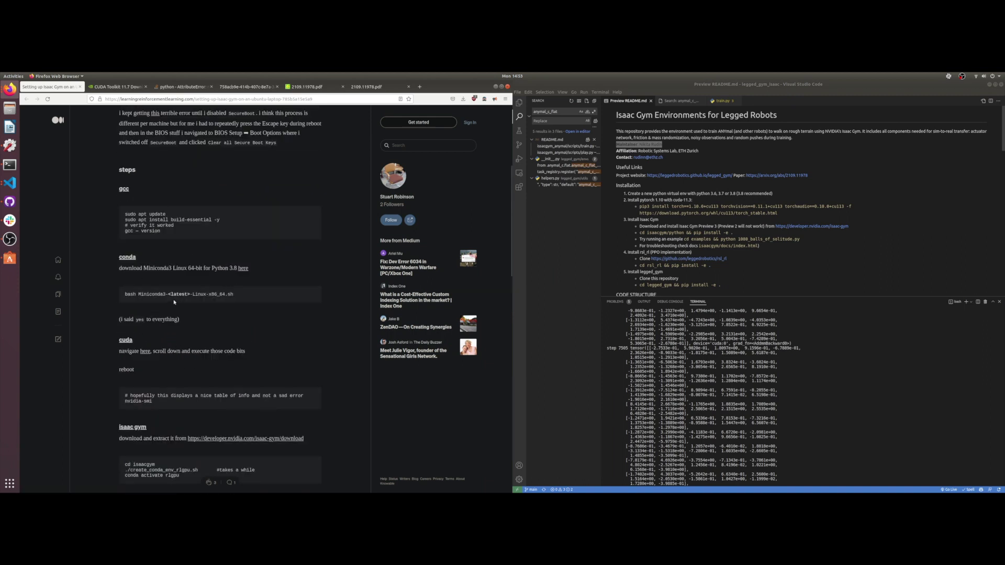
drag(229, 269, 237, 269)
scroll(146, 336, down, 3)
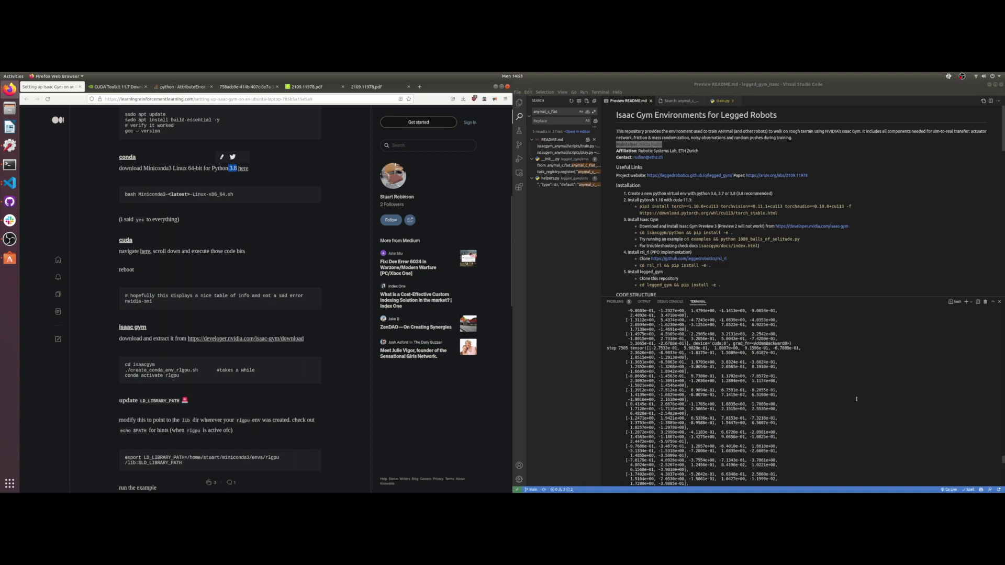
click(857, 399)
Stop the training with Ctrl+C, run nvidia-smi, and highlight driver version 515.43.04
key(ctrl+c)
key(ctrl+c)
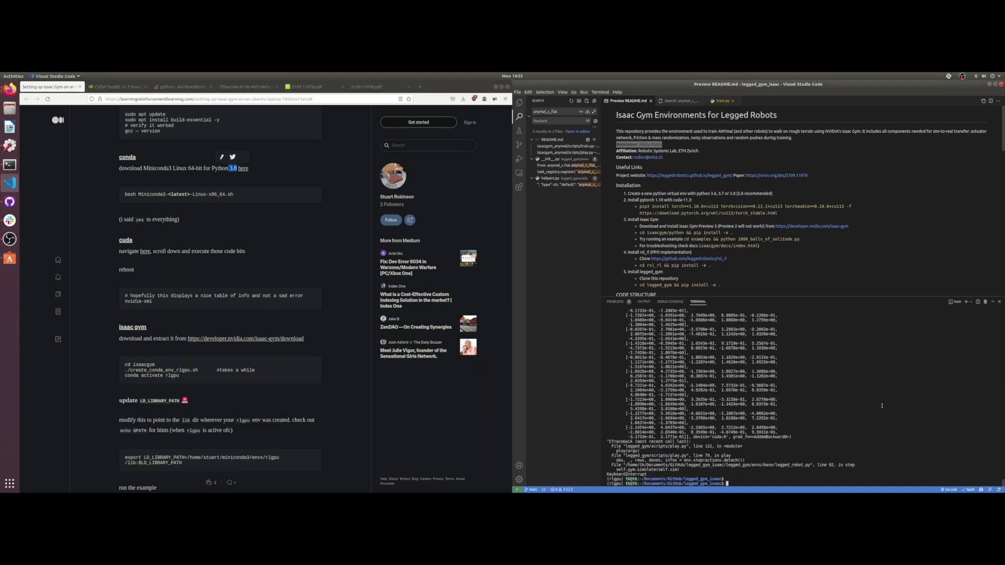
text(n)
text(i)
text(dia-sim)
key(Return)
text(nvidia-smi)
key(Return)
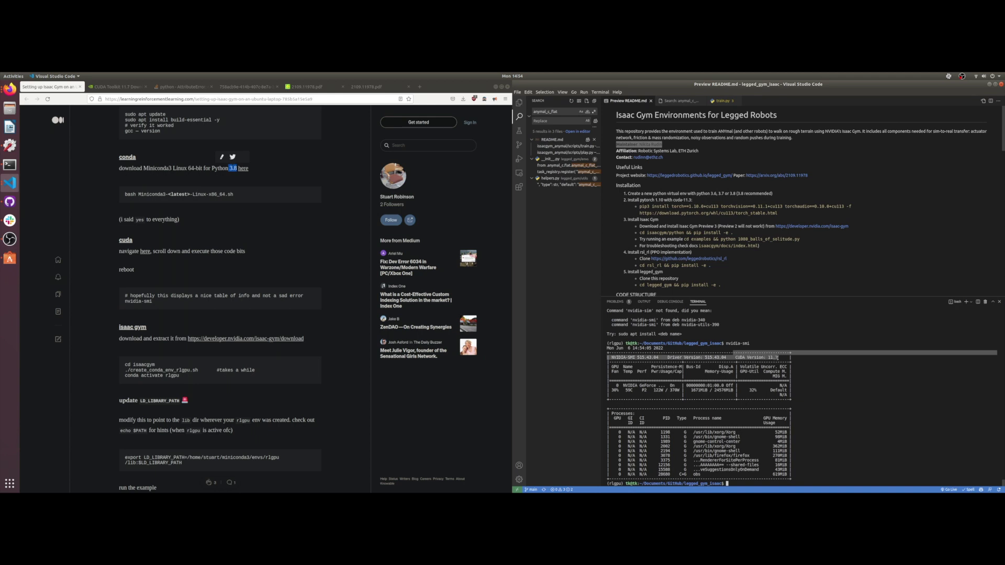
drag(730, 358, 663, 357)
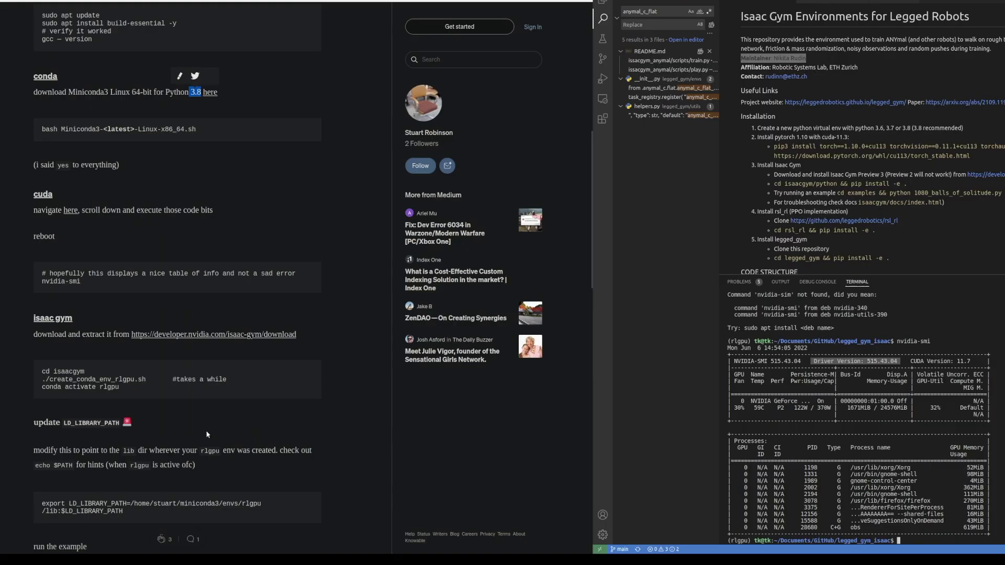
scroll(159, 273, down, 3)
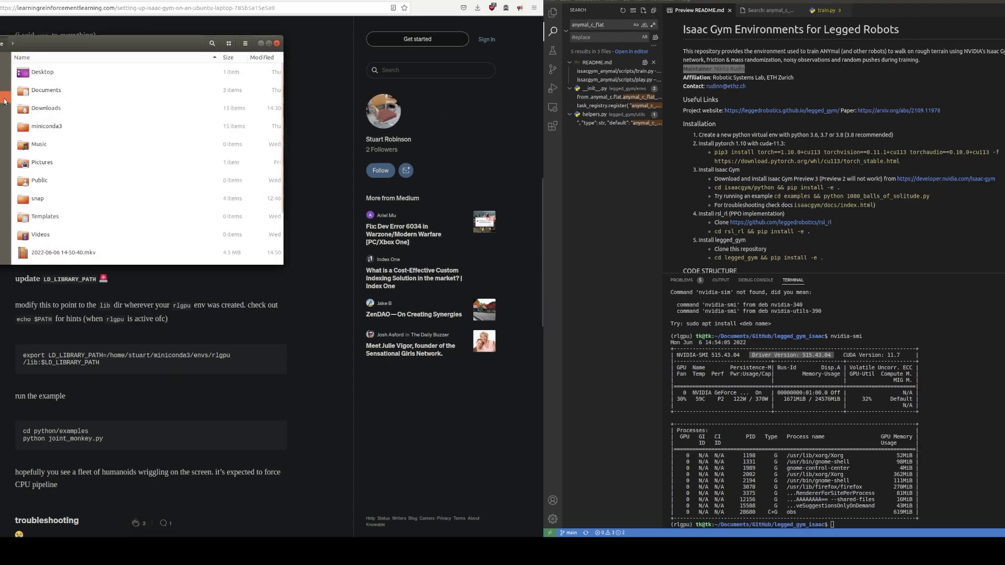
Open the isaacgym folder in Files, launch a terminal there, and center its window
double_click(44, 92)
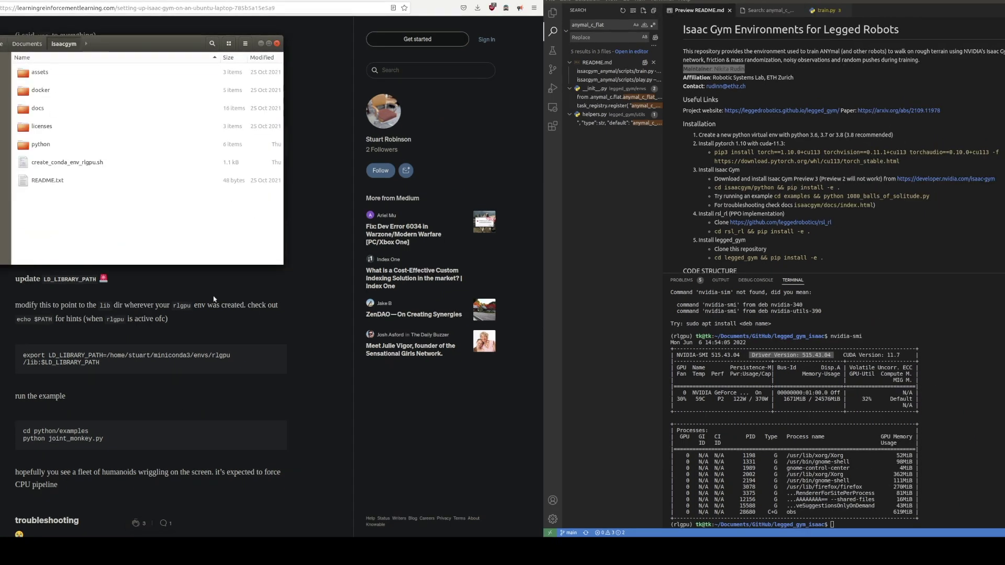
right_click(89, 216)
click(116, 258)
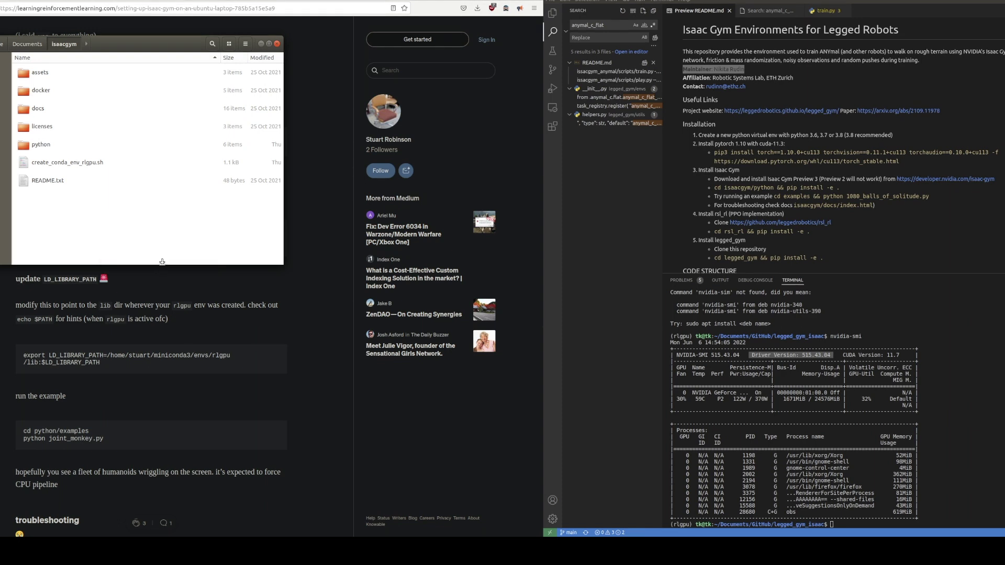
drag(96, 17, 670, 136)
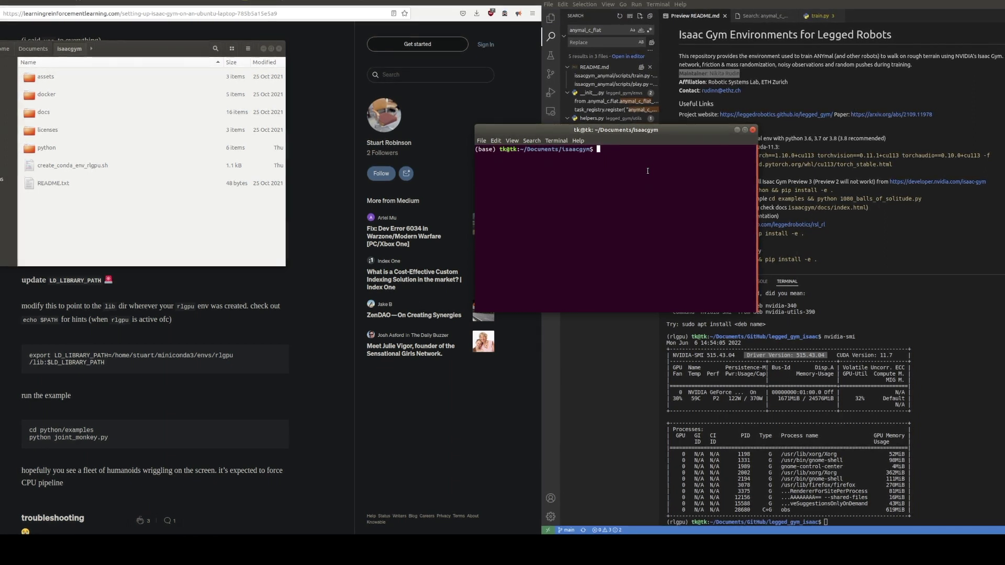
Activate rlgpu and run joint_monkey.py from python/examples, hitting the libpython3.7m ImportError
text(con)
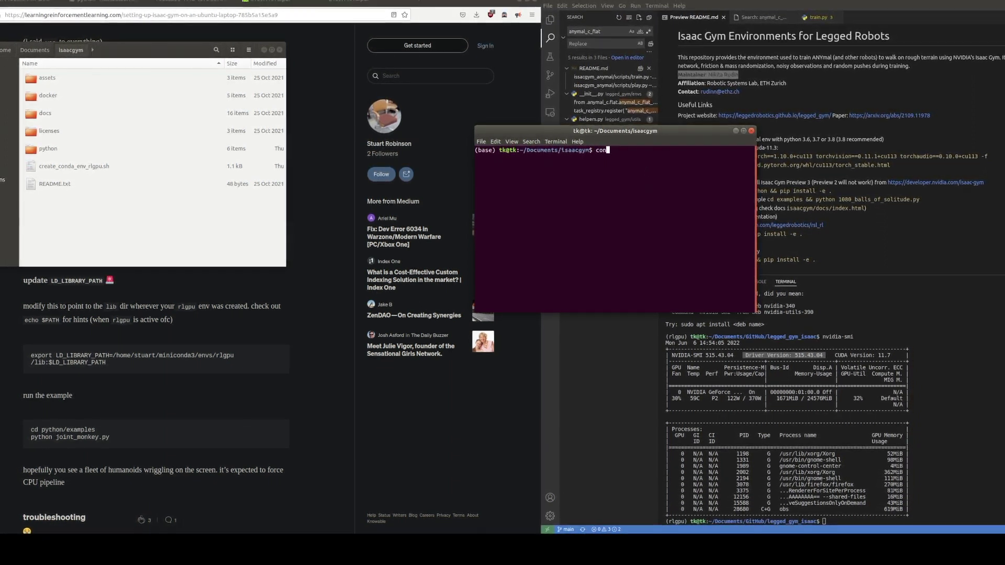
text(da activate )
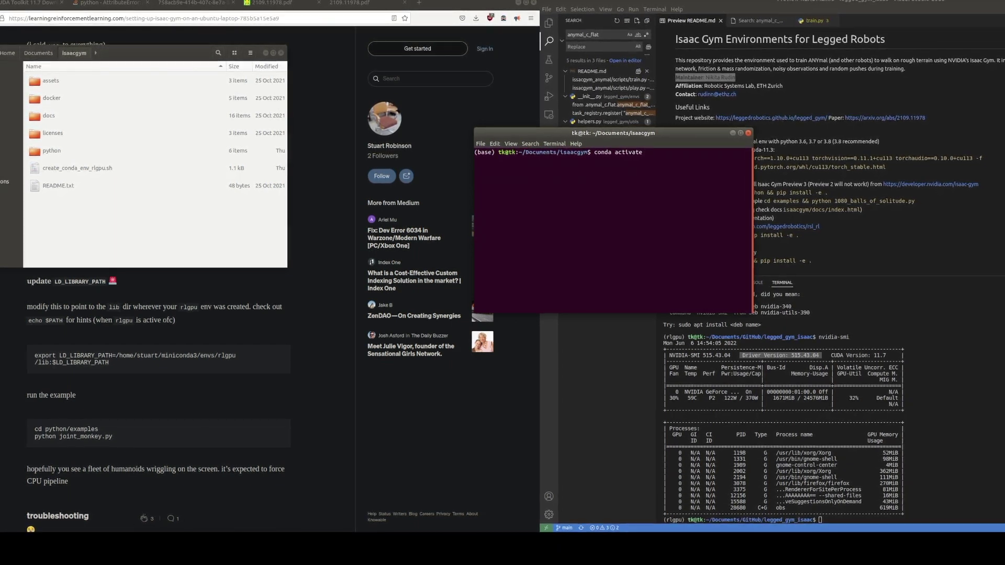
text(rl)
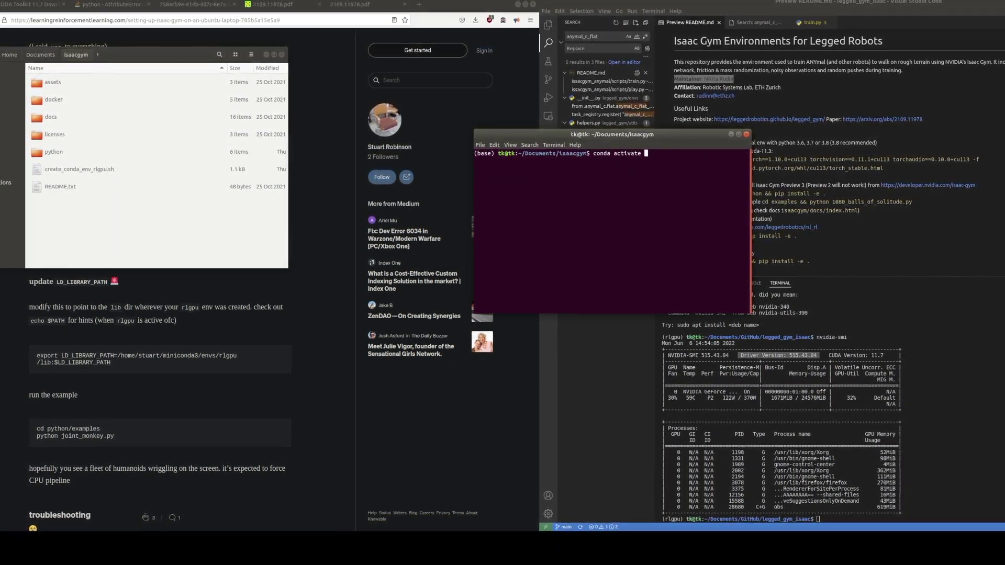
text(gp)
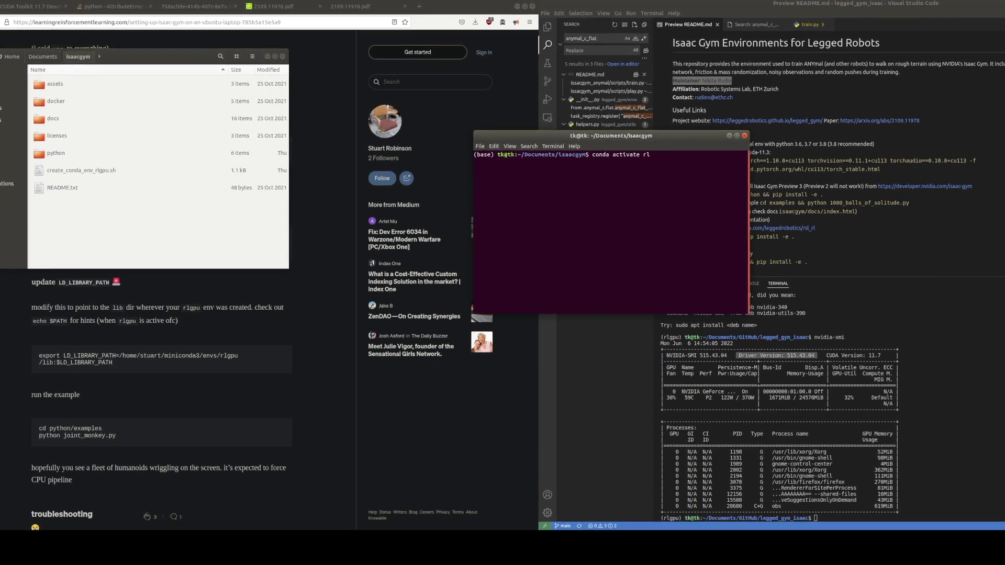
text(u)
key(Return)
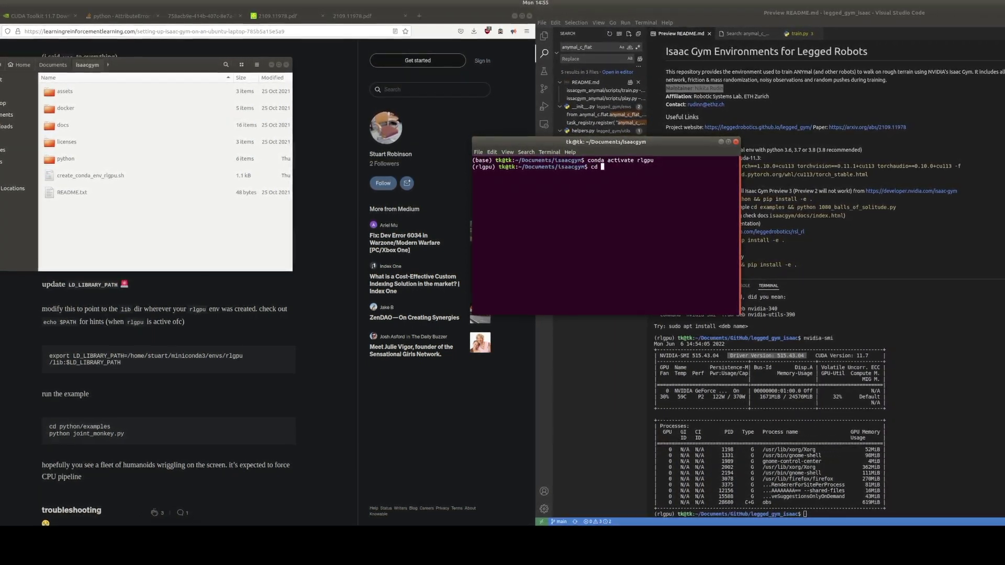
text(python/examples/)
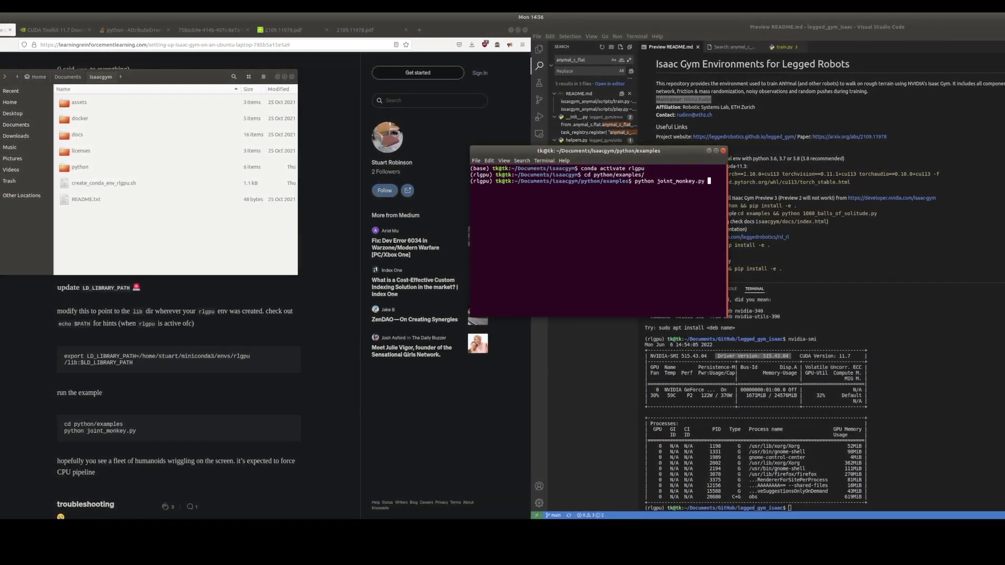
key(Return)
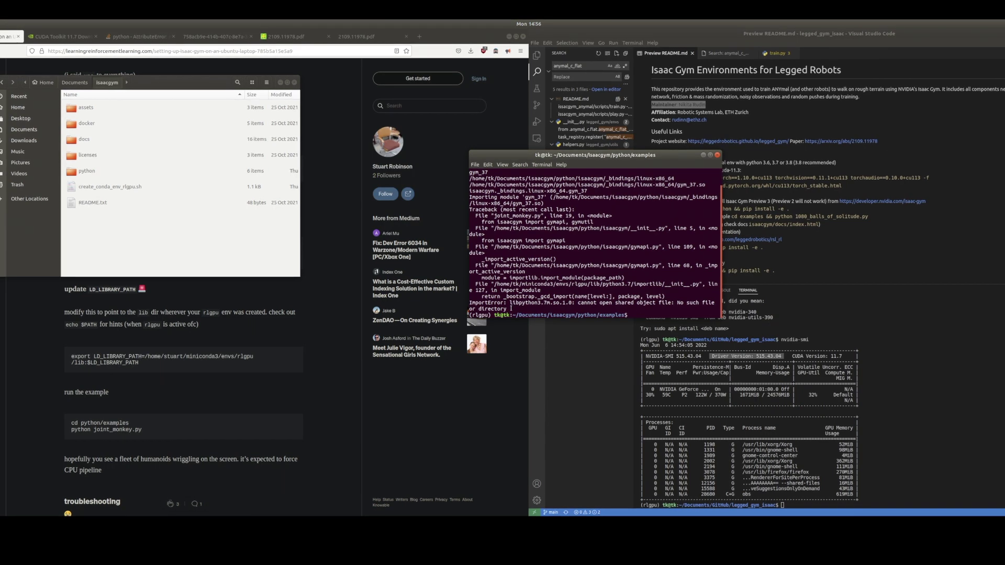
drag(517, 304, 505, 309)
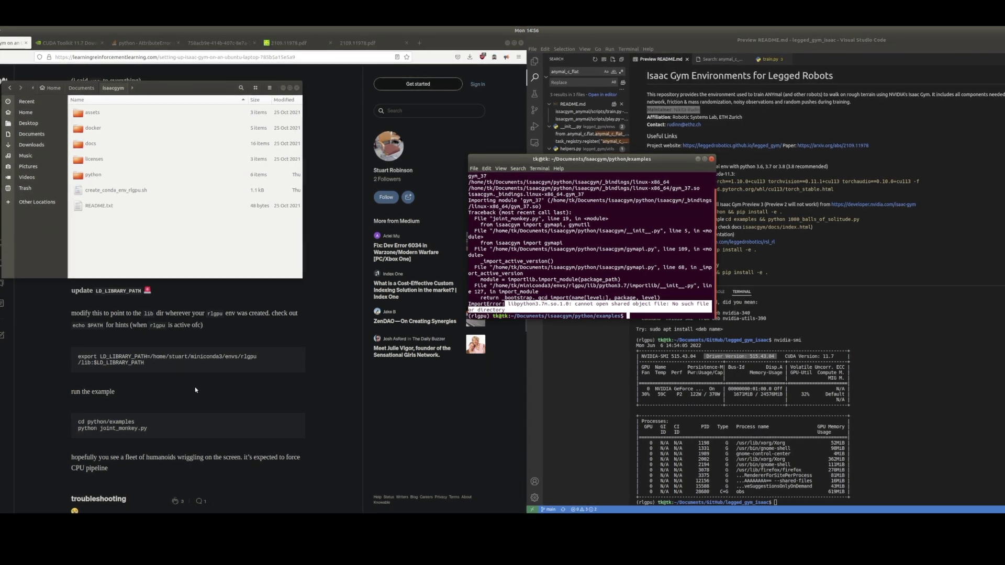
Copy the export LD_LIBRARY_PATH line from the Medium article and paste it into the terminal
click(221, 356)
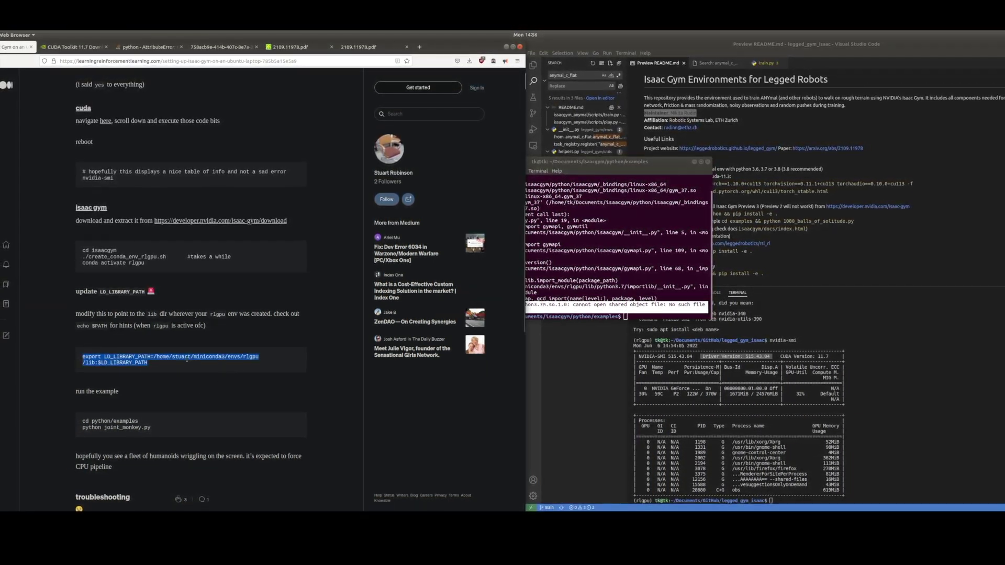
right_click(119, 356)
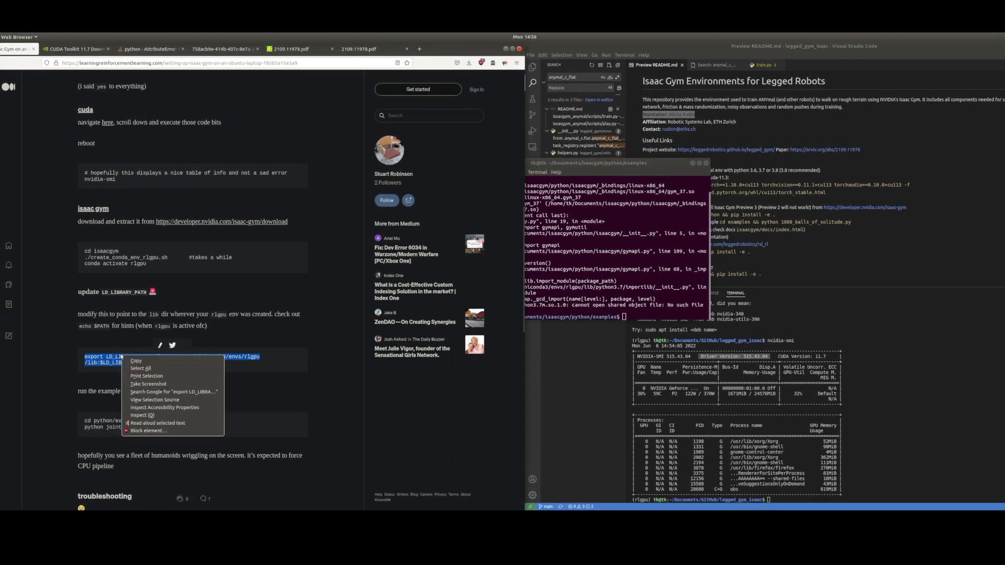
click(135, 361)
click(602, 314)
right_click(601, 310)
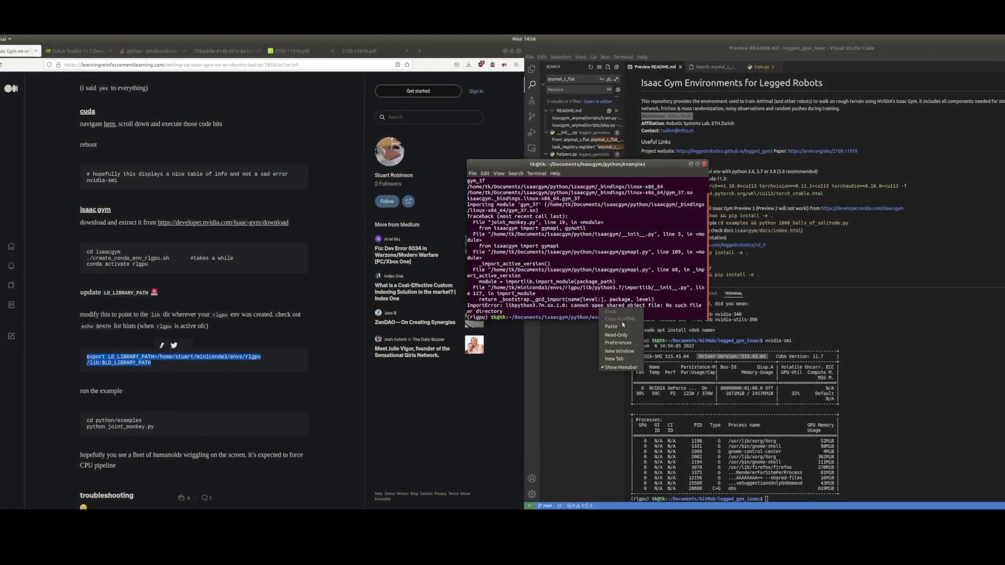
click(622, 326)
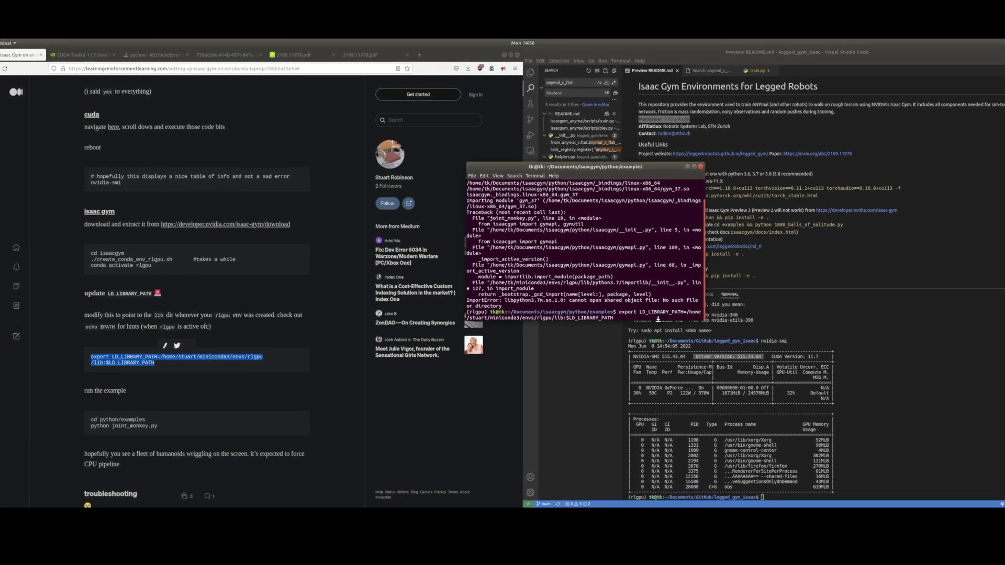
Correct the export so LD_LIBRARY_PATH includes the rlgpu environment's lib folder, and run it
key(BackSpace)
key(BackSpace)
key(BackSpace)
key(BackSpace)
key(BackSpace)
key(BackSpace)
key(BackSpace)
key(BackSpace)
key(BackSpace)
key(BackSpace)
key(BackSpace)
key(BackSpace)
key(BackSpace)
key(BackSpace)
key(BackSpace)
key(BackSpace)
key(BackSpace)
key(BackSpace)
key(BackSpace)
key(BackSpace)
key(BackSpace)
key(BackSpace)
key(BackSpace)
key(BackSpace)
key(BackSpace)
key(BackSpace)
key(BackSpace)
key(BackSpace)
key(BackSpace)
key(BackSpace)
key(BackSpace)
key(BackSpace)
key(BackSpace)
key(BackSpace)
key(BackSpace)
key(BackSpace)
key(BackSpace)
key(BackSpace)
key(BackSpace)
key(BackSpace)
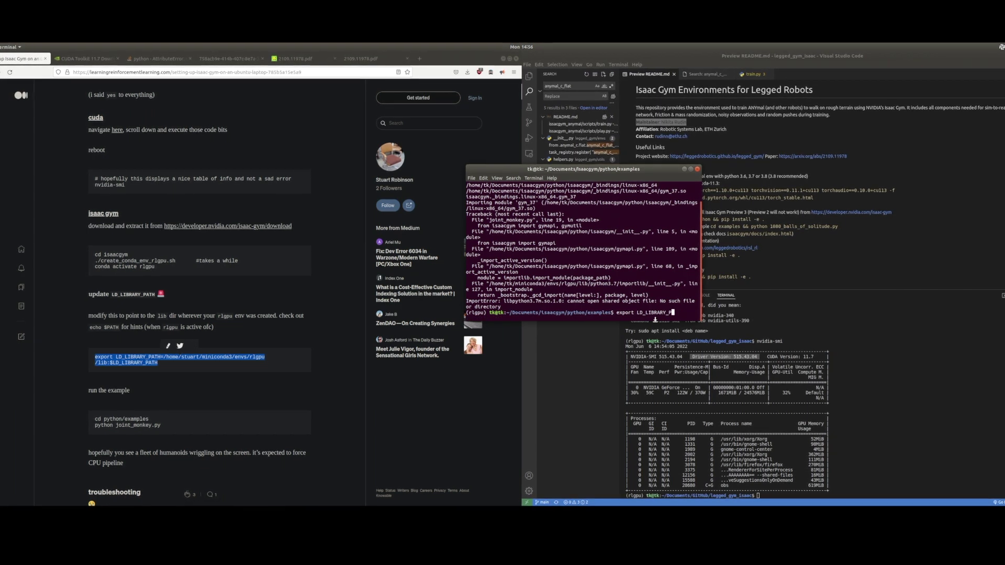
key(BackSpace)
key(BackSpace)
key(BackSpace)
key(BackSpace)
key(BackSpace)
key(BackSpace)
key(BackSpace)
key(BackSpace)
key(BackSpace)
key(BackSpace)
key(BackSpace)
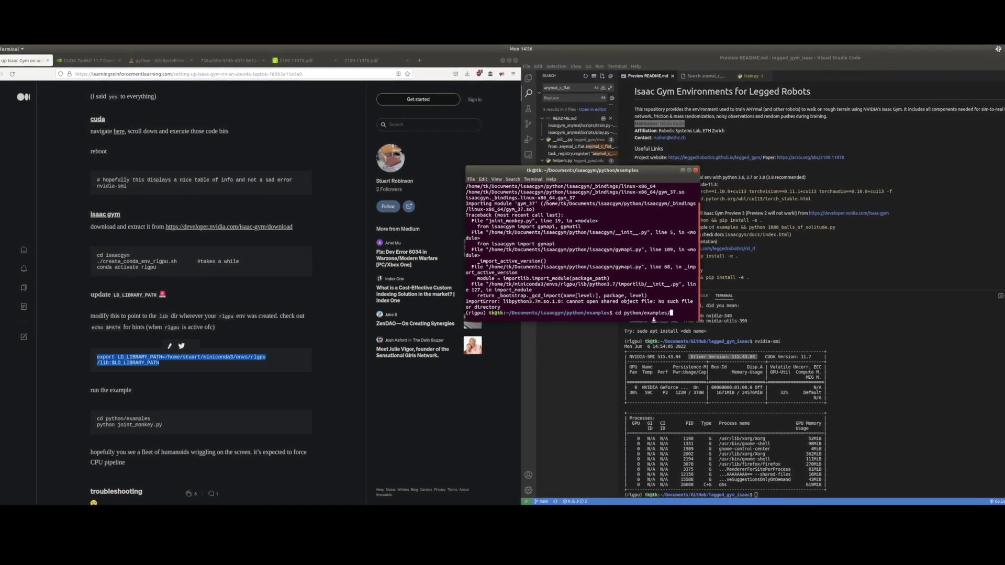
key(ctrl+w)
text(examples/)
key(Up)
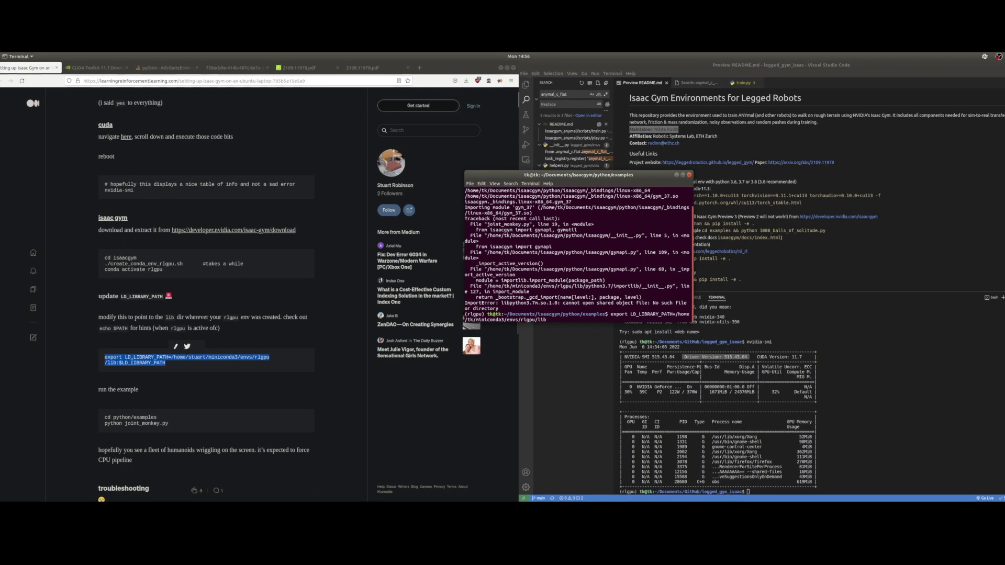
click(115, 361)
drag(119, 362, 168, 371)
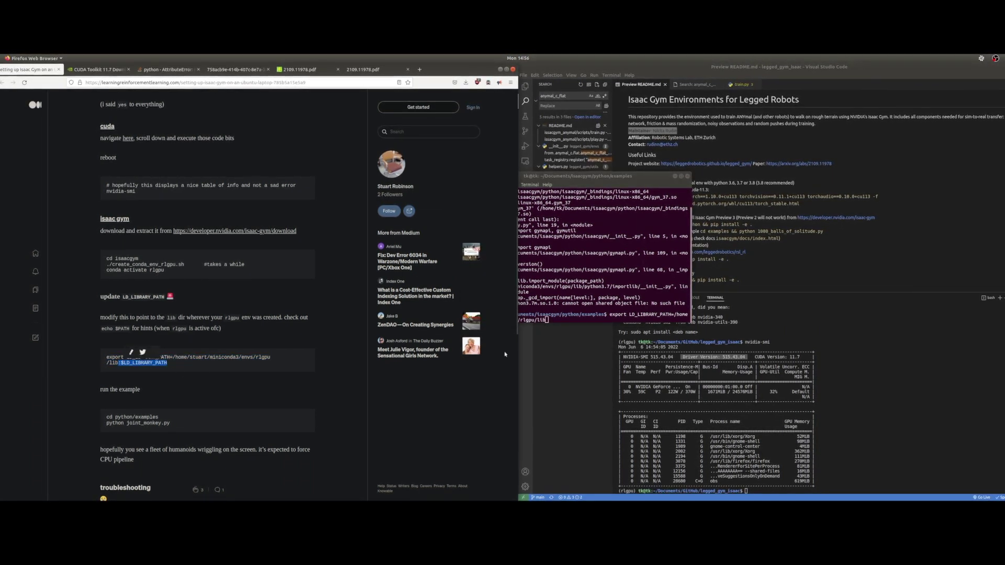
click(597, 322)
key(Return)
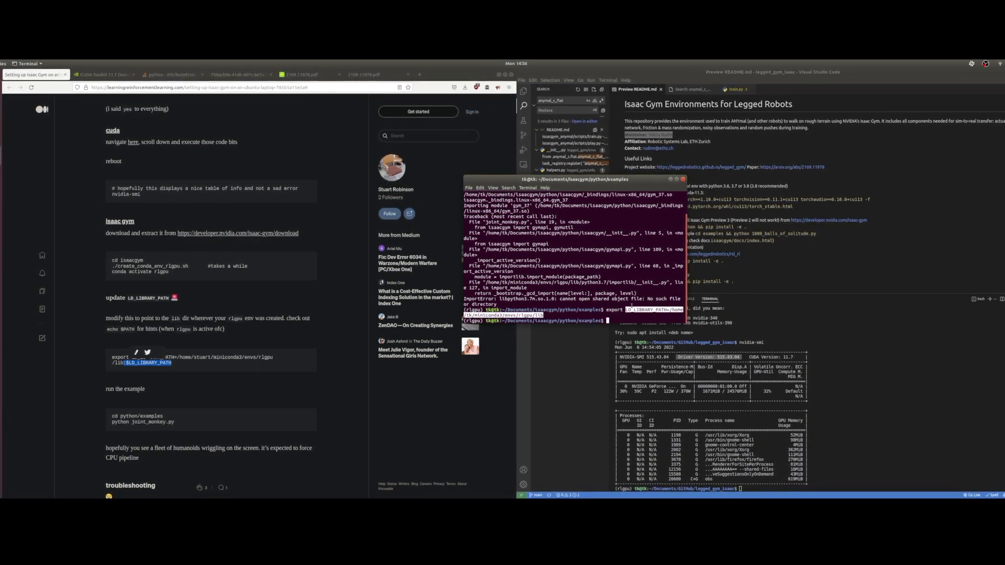
Run python joint_monkey.py to show 36 animated humanoids, then stop it with Ctrl+C
text(python joint_monkey.py)
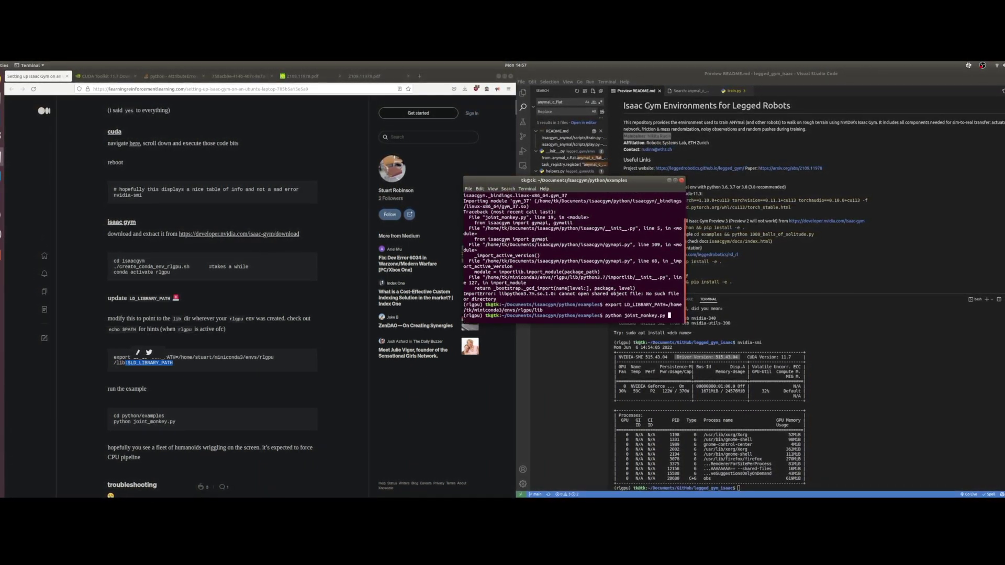
key(Return)
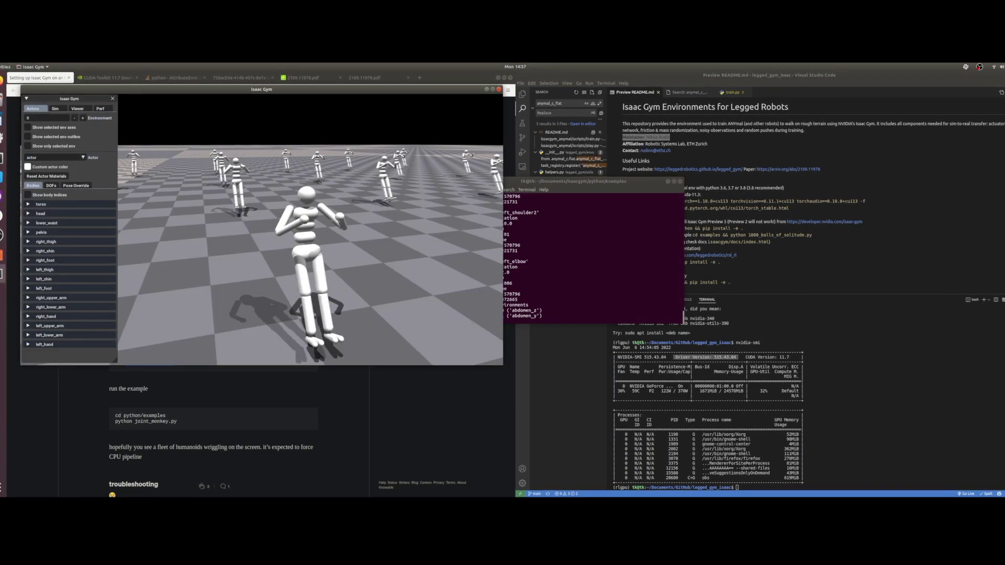
click(579, 243)
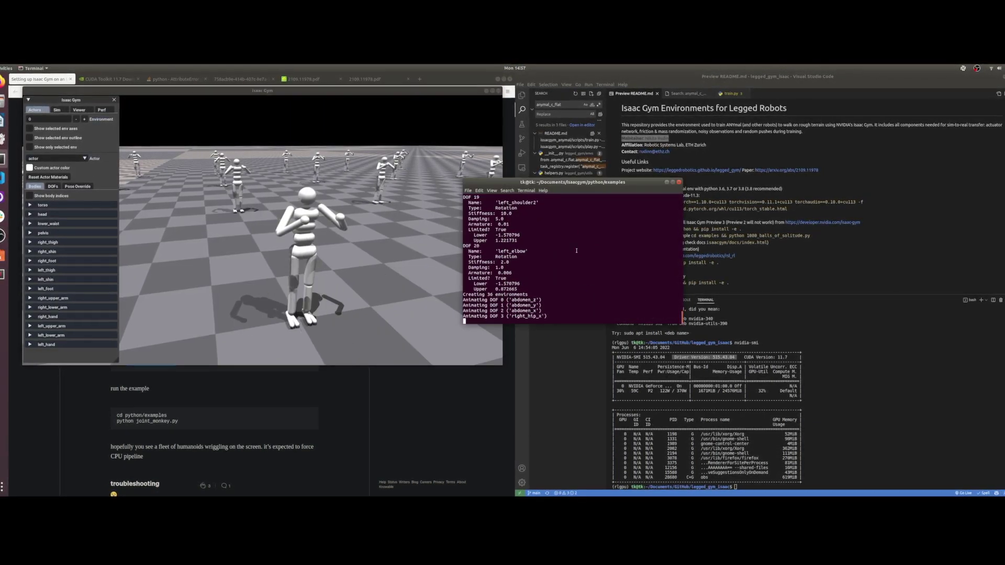
key(ctrl+c)
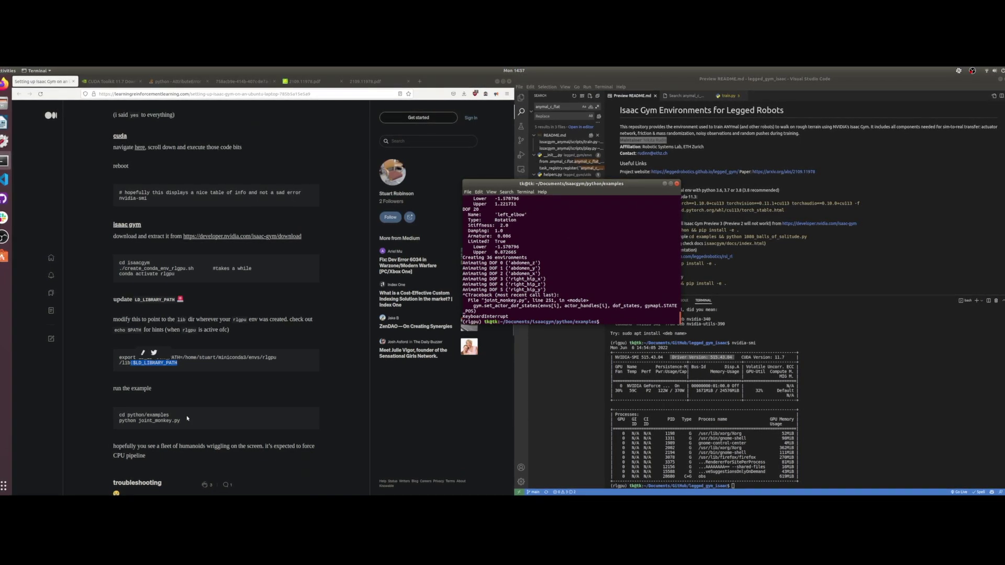
scroll(187, 418, down, 5)
scroll(140, 223, up, 4)
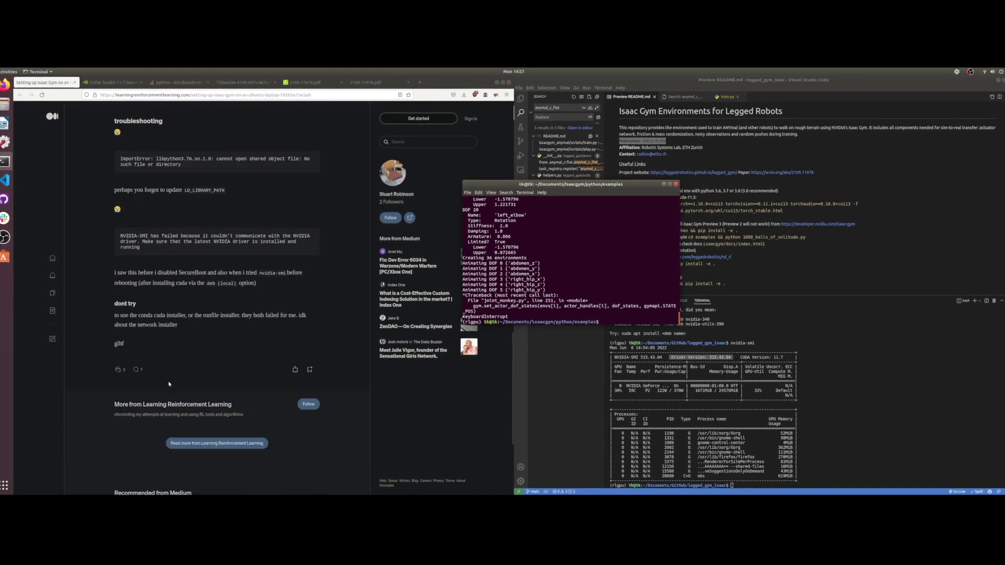
Review the Stack Overflow answer on the setuptools AttributeError
click(128, 84)
click(178, 83)
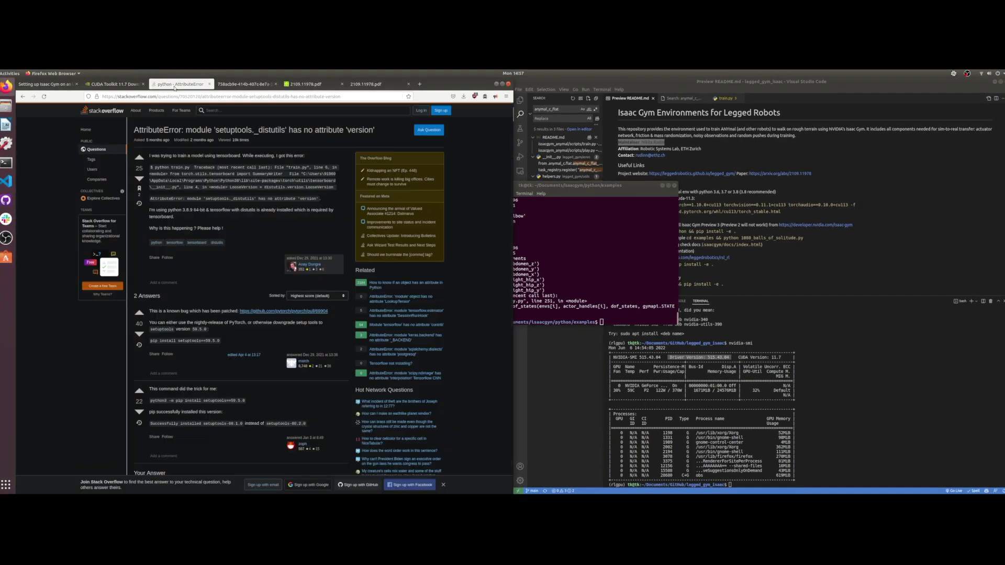
scroll(392, 265, down, 2)
Move the terminal aside and open the legged_gym project website from the README
click(623, 185)
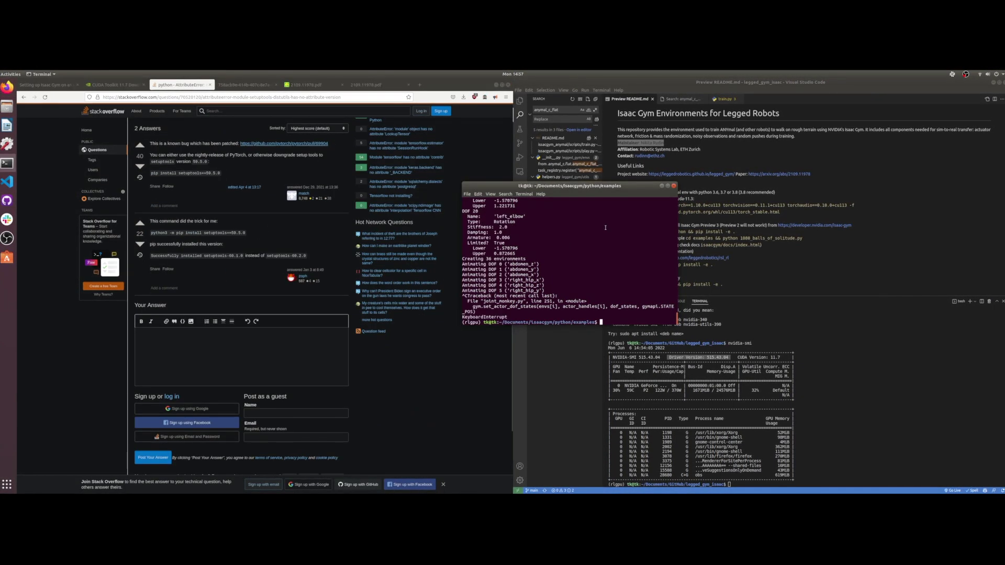
drag(622, 187, 452, 259)
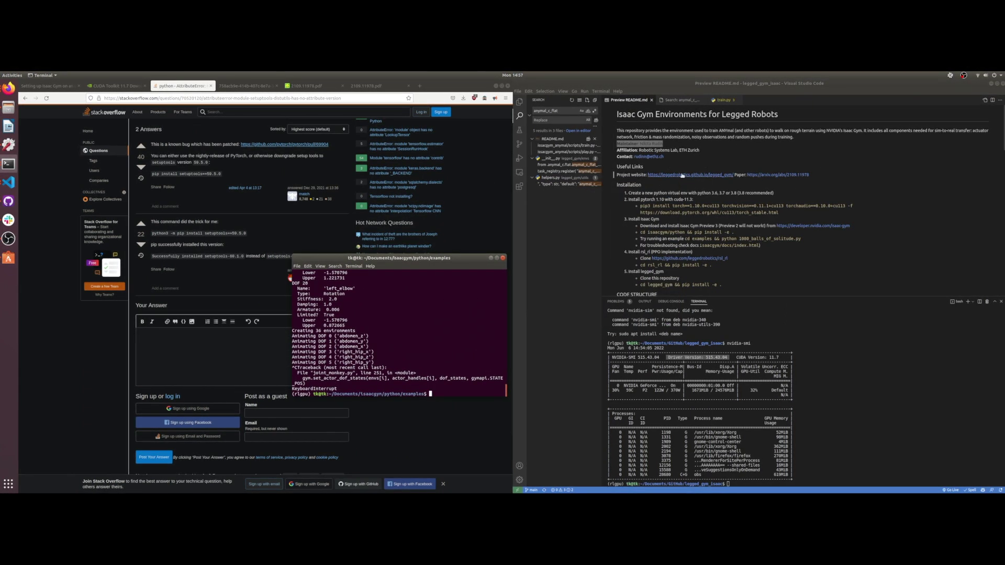
click(683, 176)
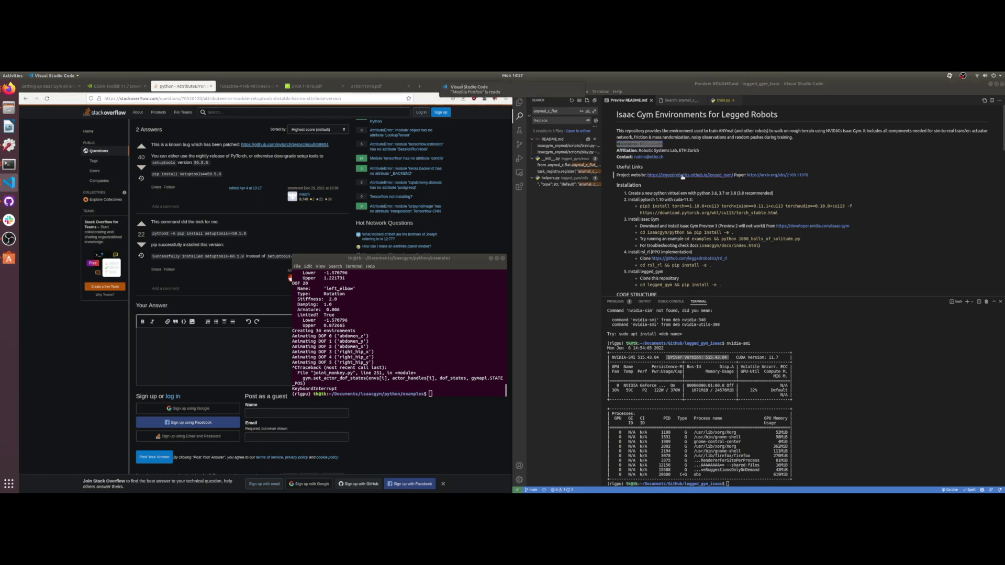
scroll(232, 232, down, 7)
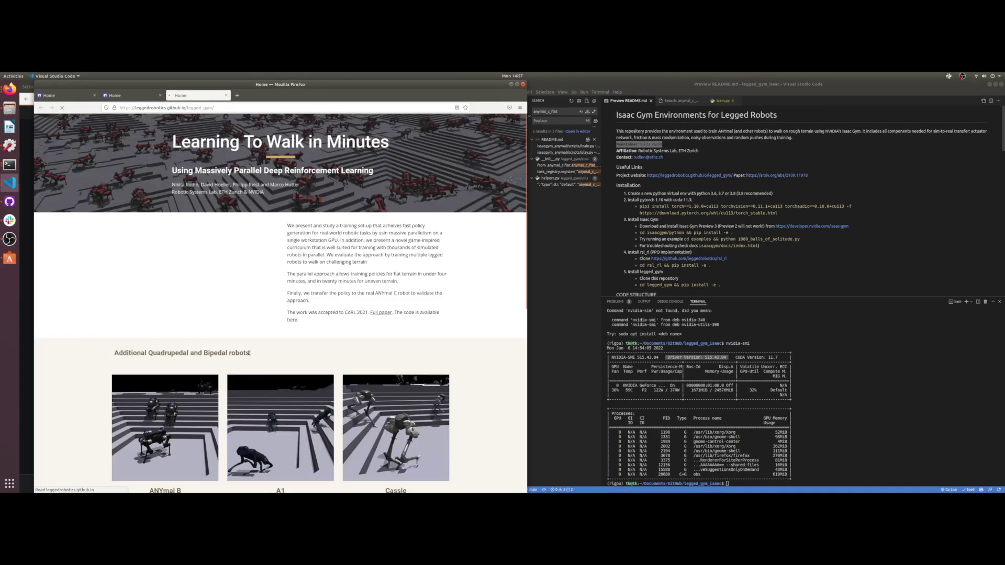
Load the leggedrobotics/rsl_rl GitHub page and select its 'cd rsl_rl' and 'pip install -e .' lines
click(217, 108)
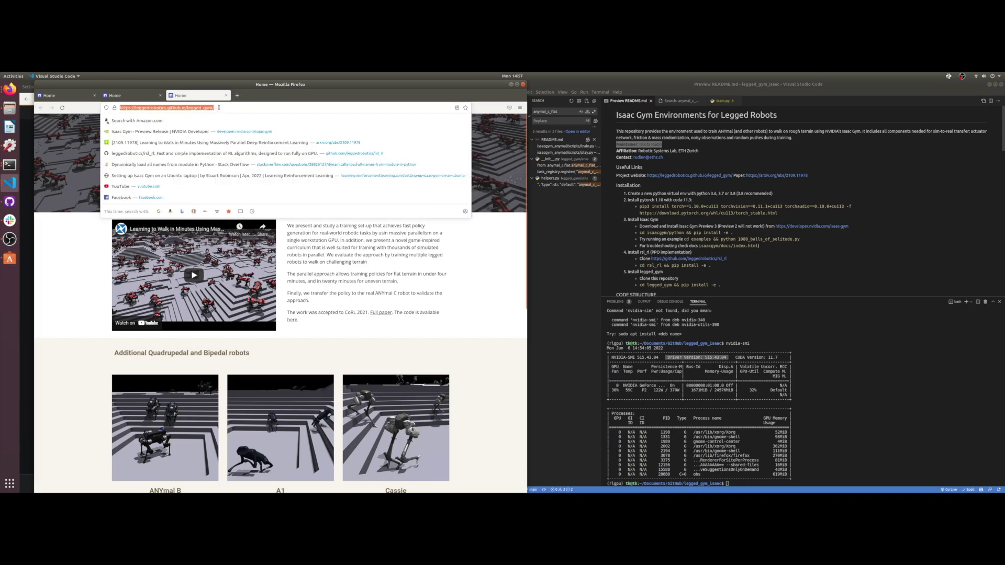
key(ctrl+v)
key(Return)
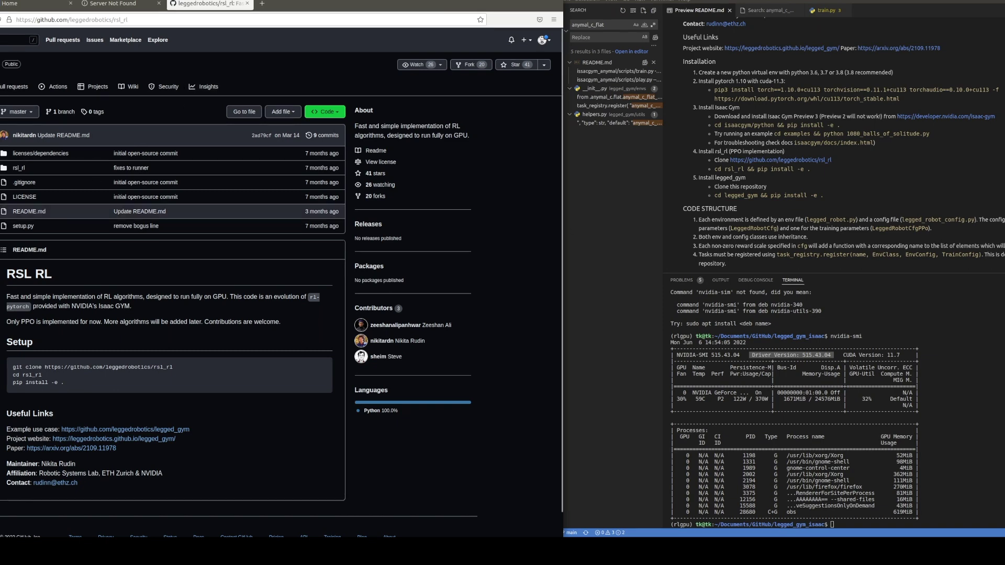
scroll(172, 211, down, 1)
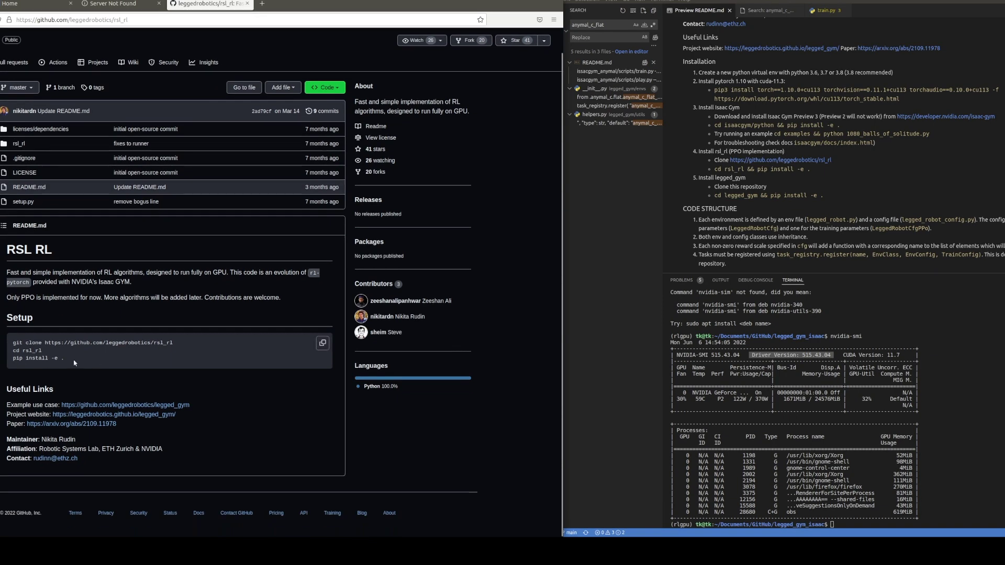
drag(68, 362, 12, 359)
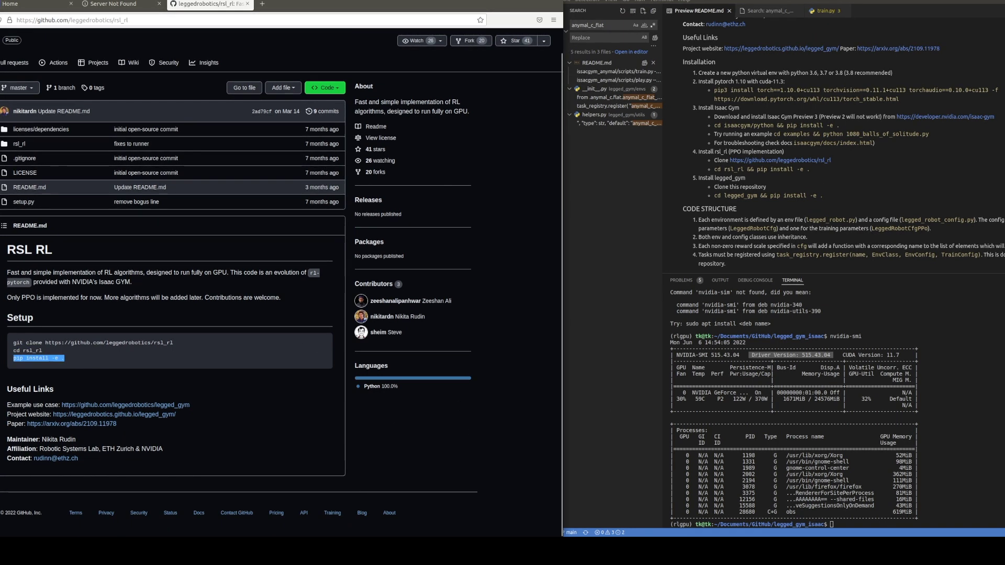
key(alt+Tab)
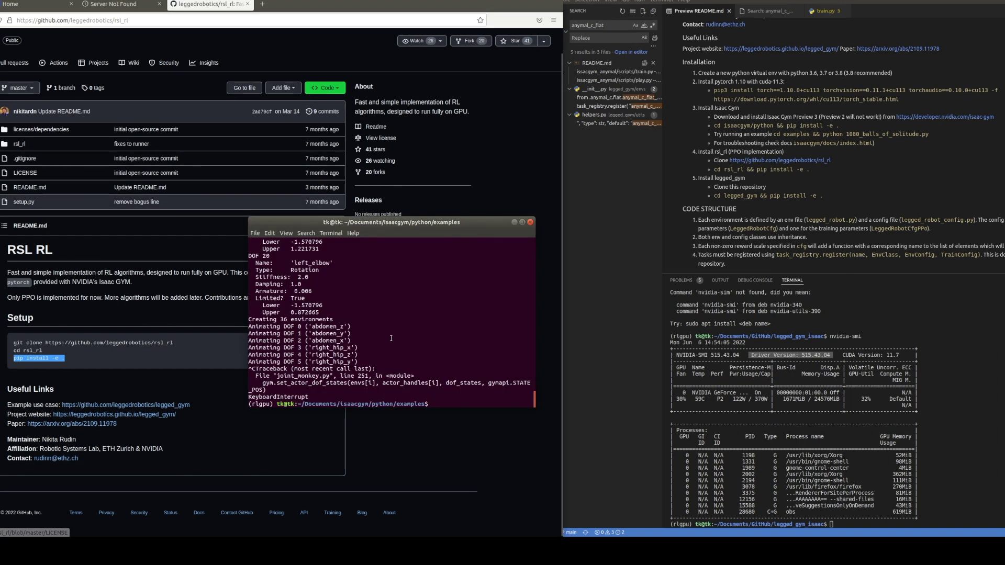
Change into ~/Documents/GitHub/rsl_rl using Tab completion
text(cd)
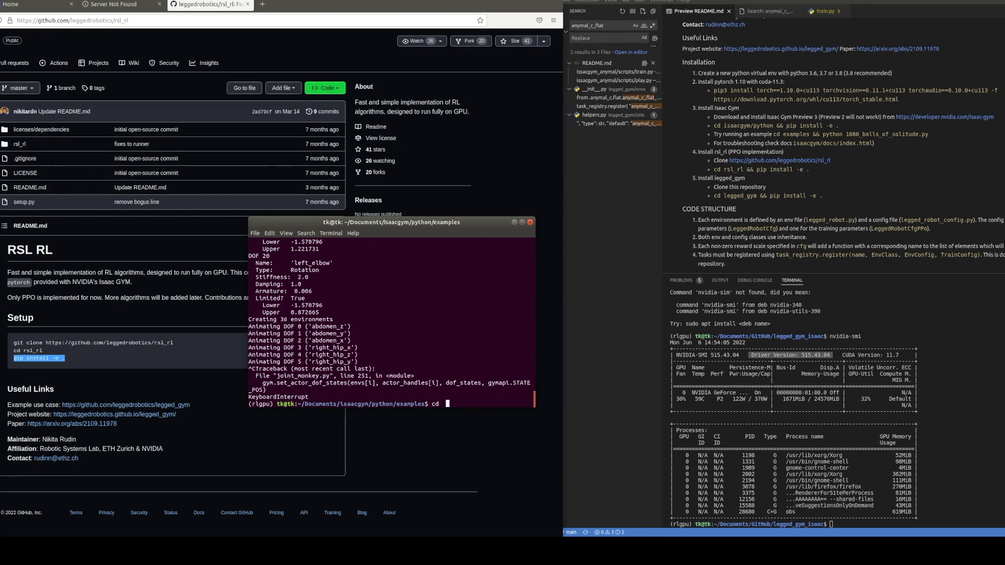
key(Return)
text(cd )
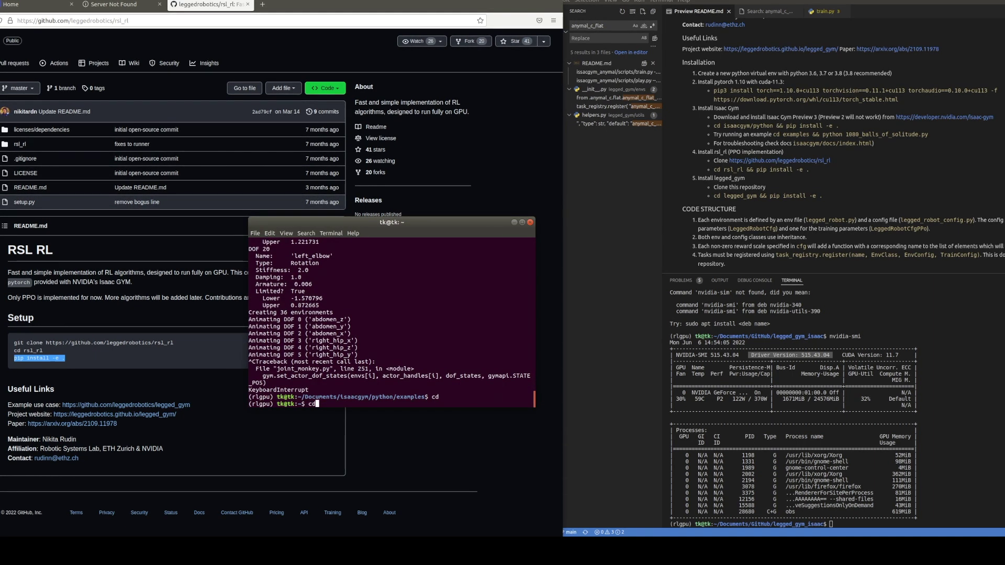
text(Documents/GitHub/)
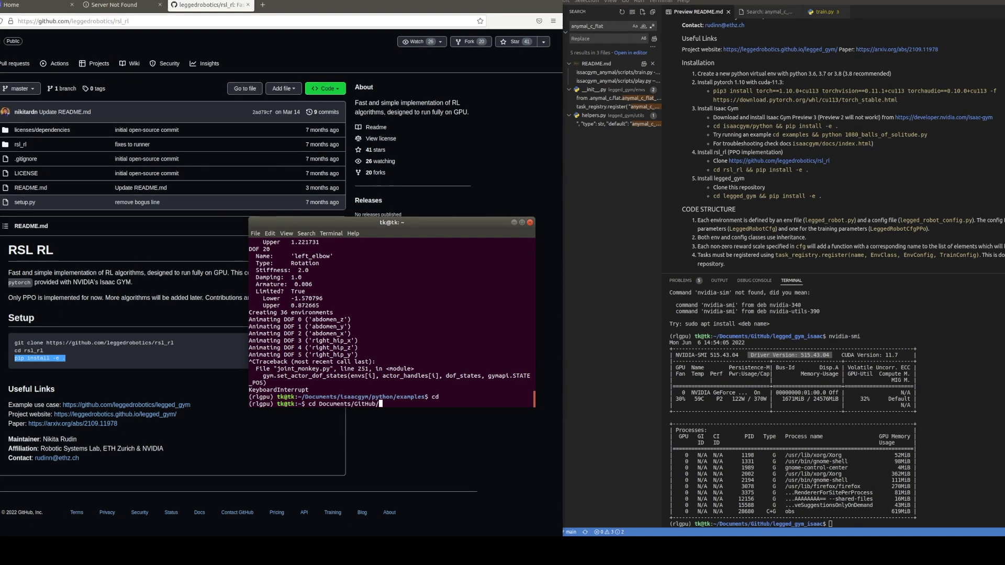
text(r)
key(Tab)
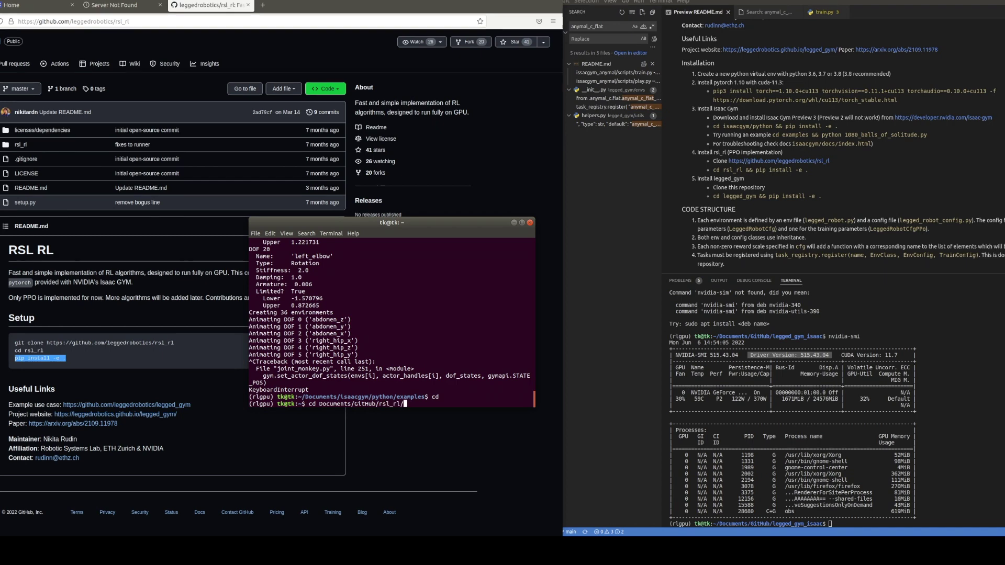
key(Return)
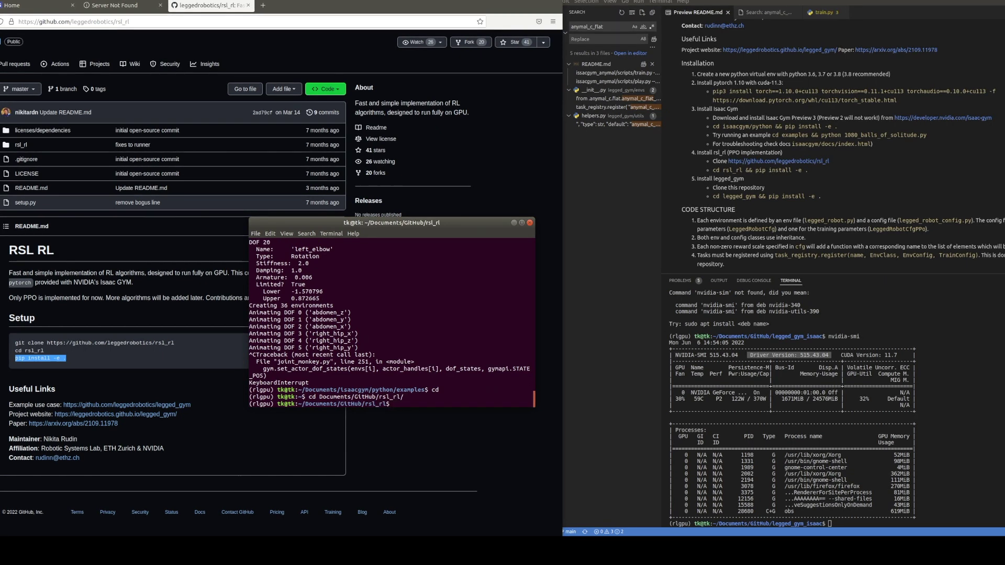
Select the 'pip install -e .' line on the rsl_rl GitHub page and bookmark the page
click(94, 345)
triple_click(125, 356)
key(ctrl+c)
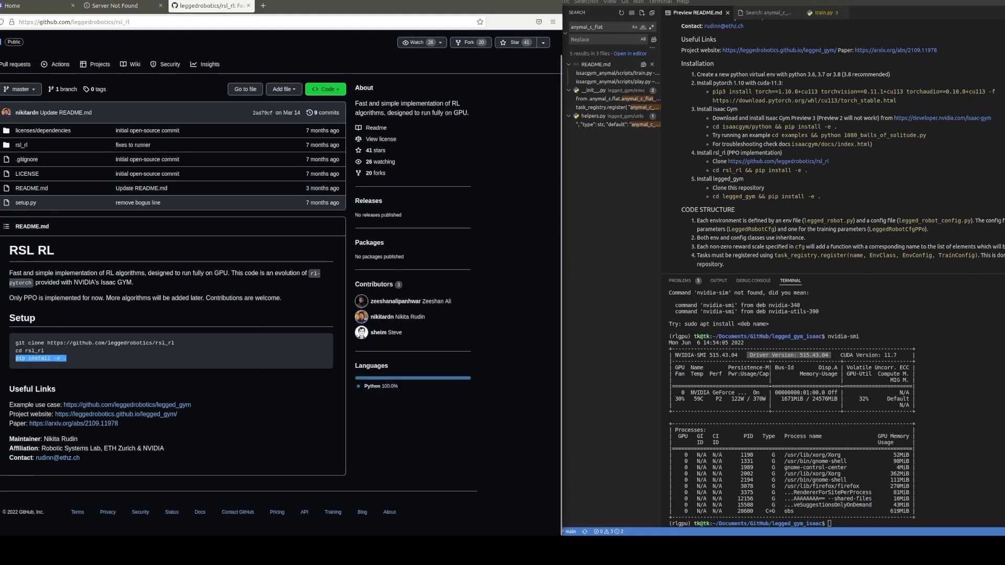
key(ctrl+d)
key(Return)
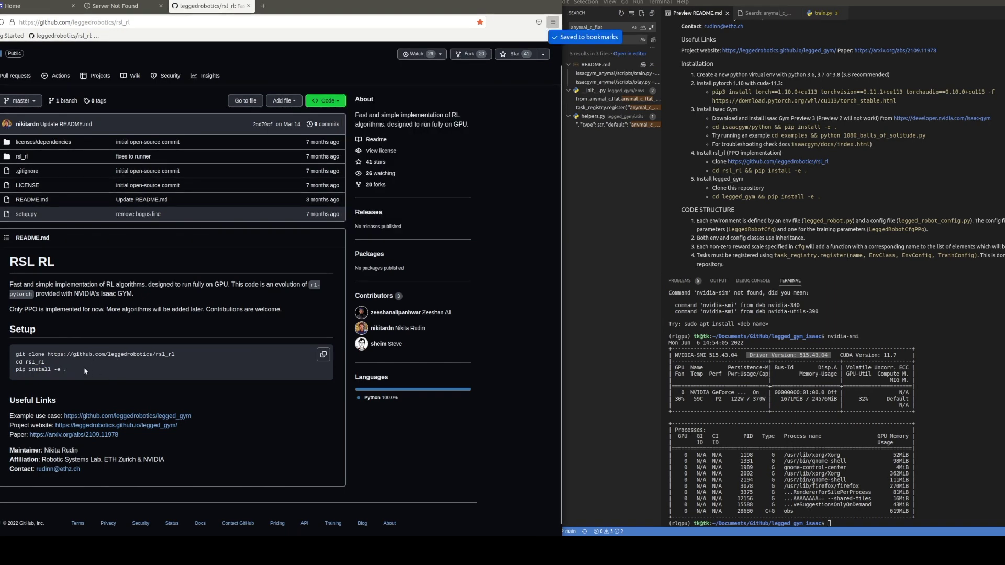
Copy 'pip install -e .' and run it in the rsl_rl terminal
right_click(18, 371)
click(42, 379)
key(alt+Tab)
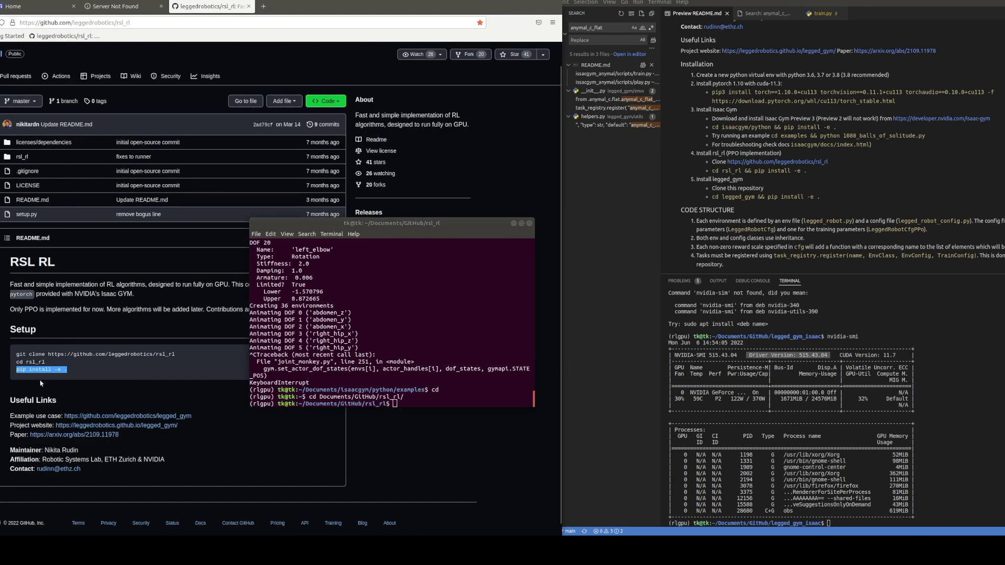
key(ctrl+shift+v)
key(Return)
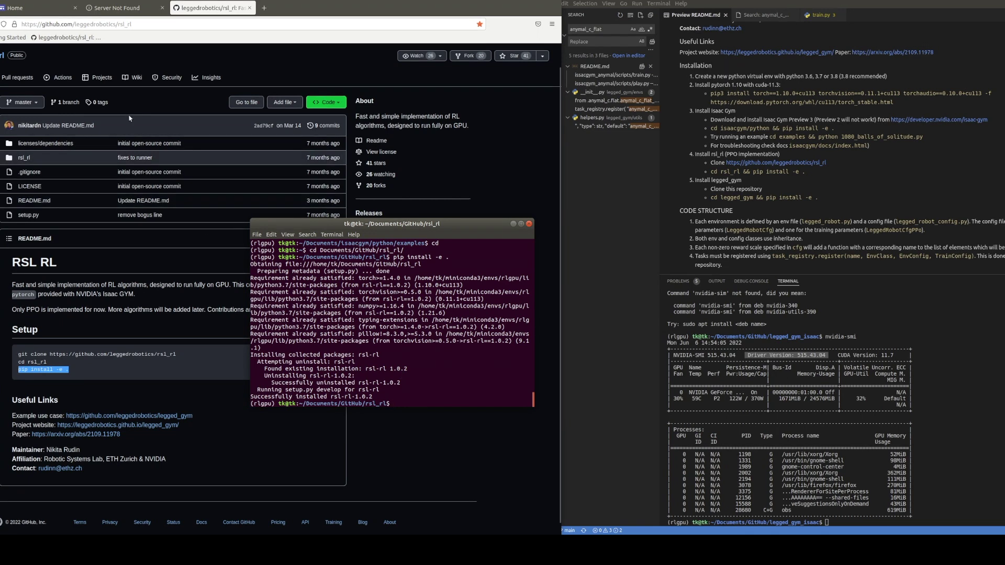
Copy the pip3 torch==1.10.0+cu113 install line from the VS Code README preview
click(131, 141)
key(alt+Tab)
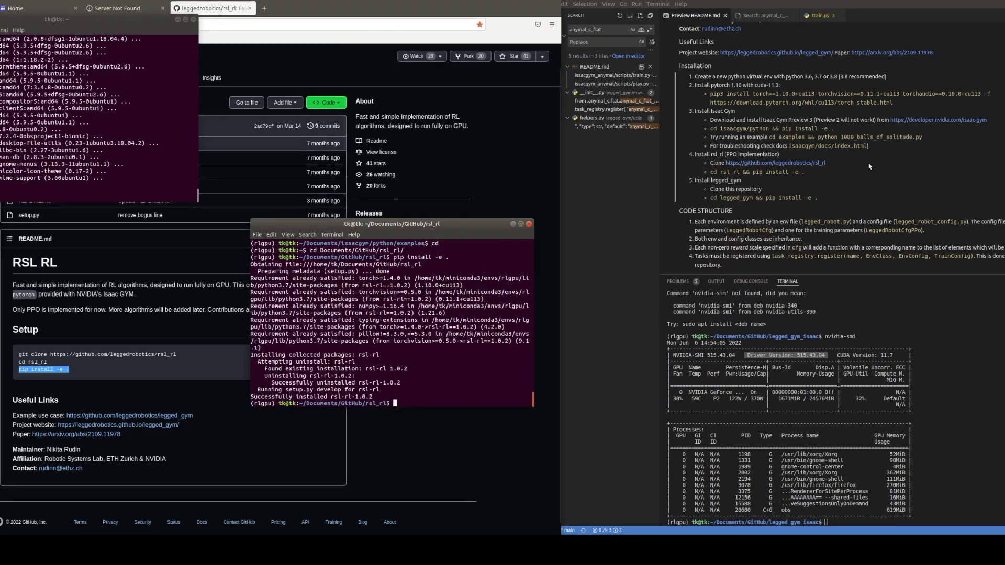
click(784, 149)
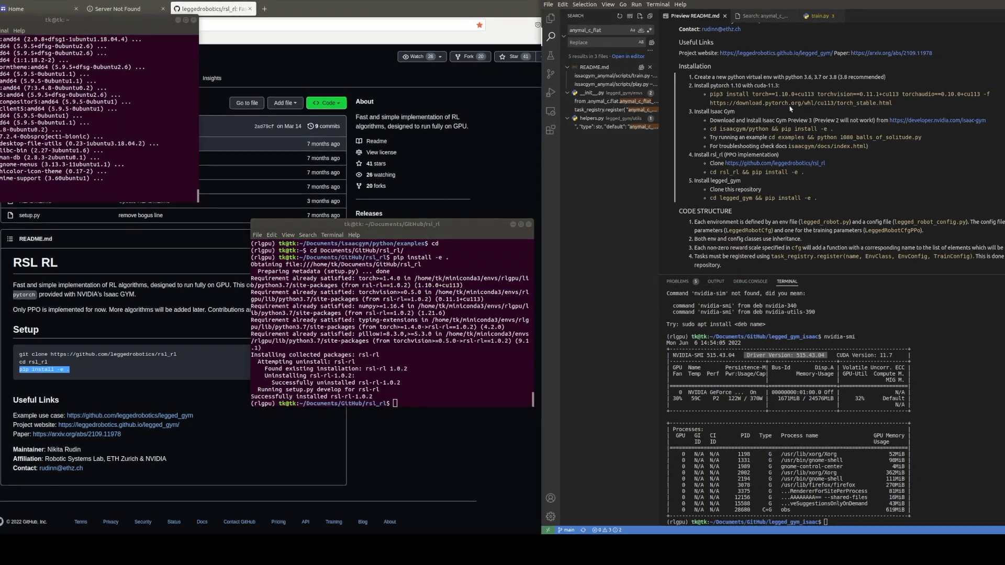
drag(899, 94, 710, 95)
right_click(738, 112)
click(738, 112)
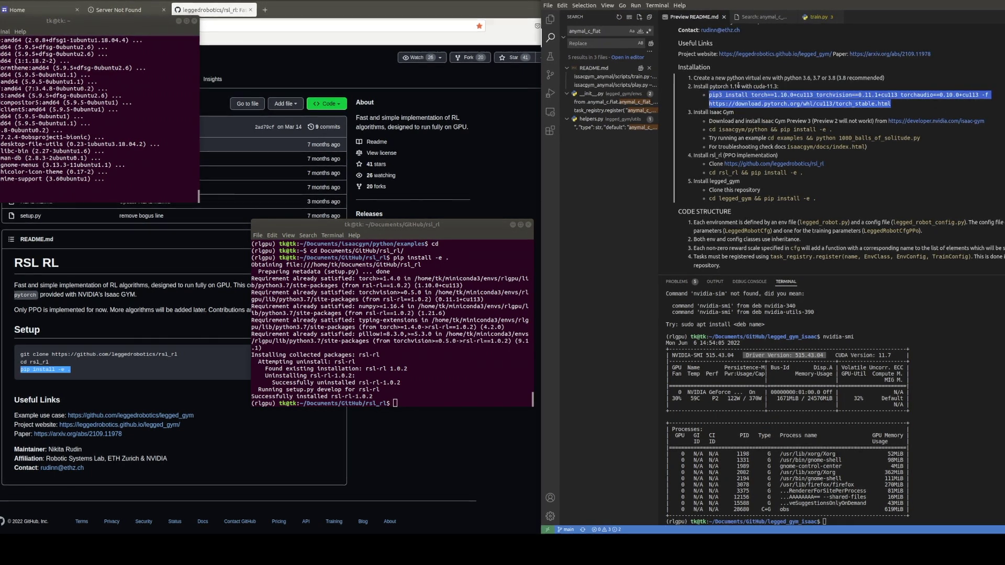
Paste the torch install command in the rsl_rl terminal, change pip3 to pip, and run it
key(alt+Tab)
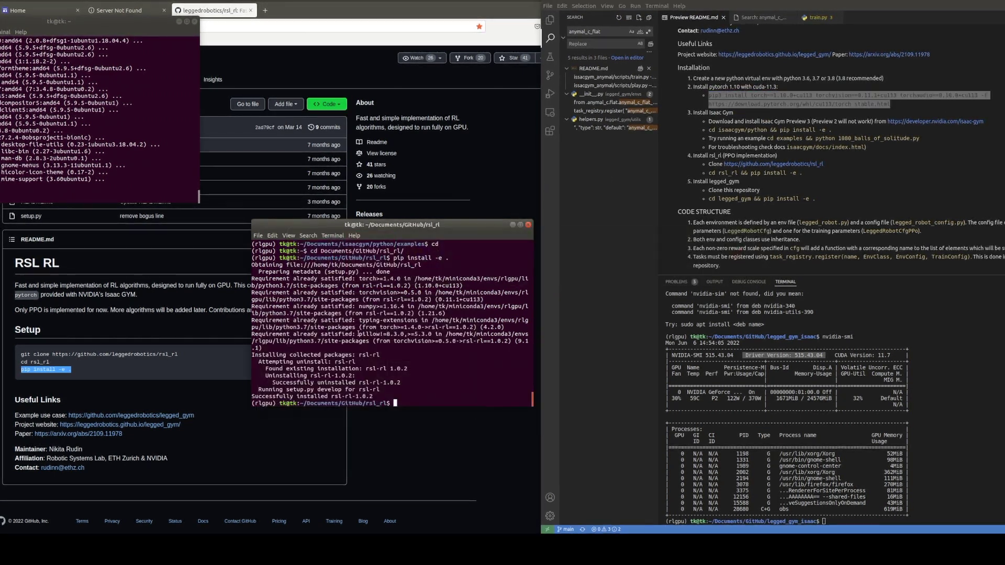
click(196, 23)
key(ctrl+shift+v)
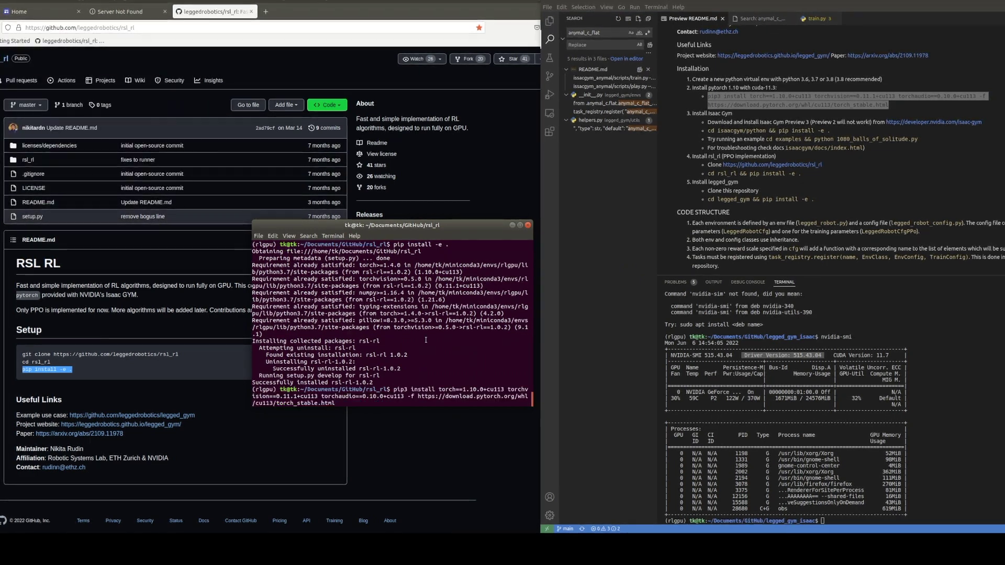
key(Home)
key(Right)
key(Right)
key(Right)
key(Delete)
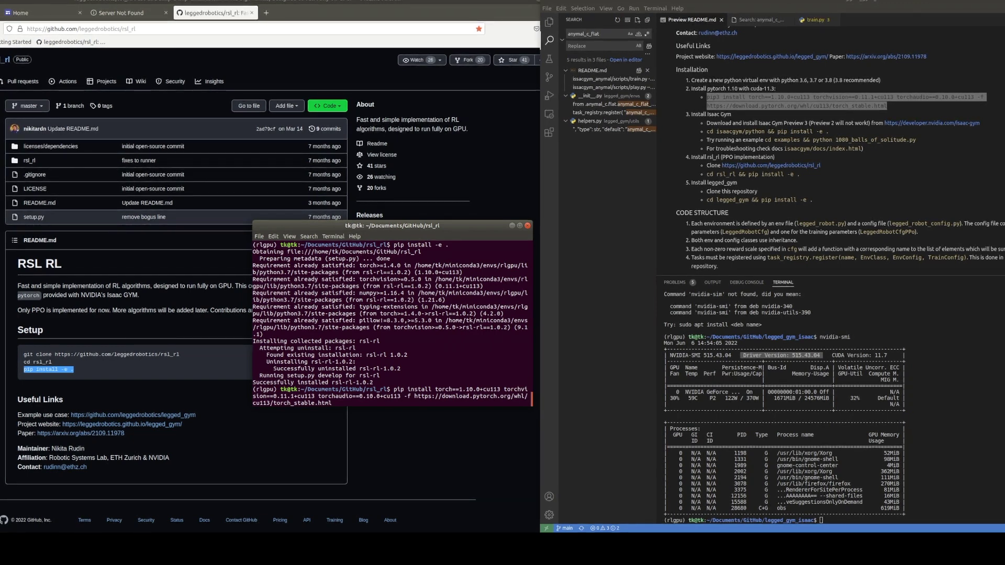
key(Return)
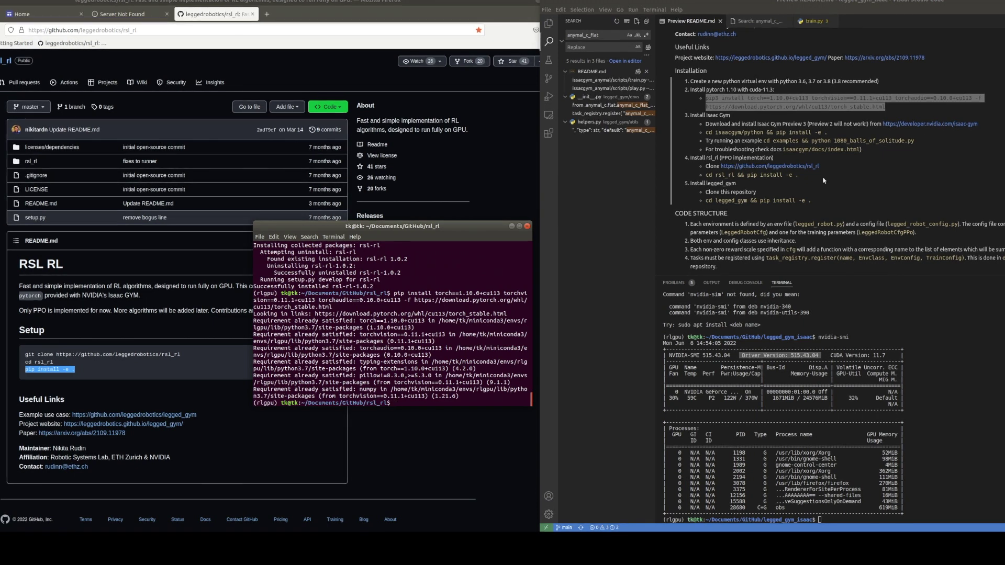
click(235, 161)
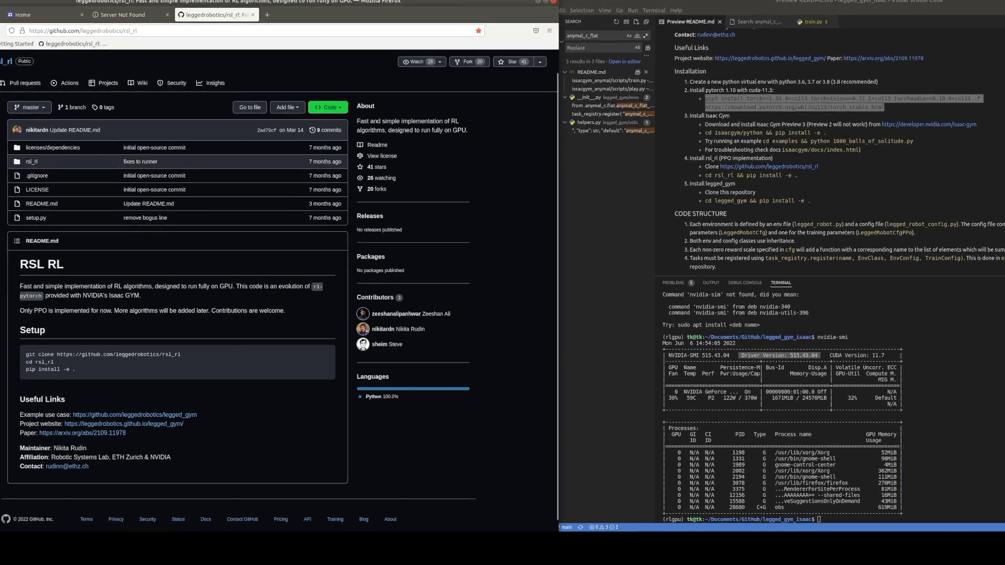
Open leggedrobotics' legged_gym repository and scroll its README to the Installation section
click(3, 61)
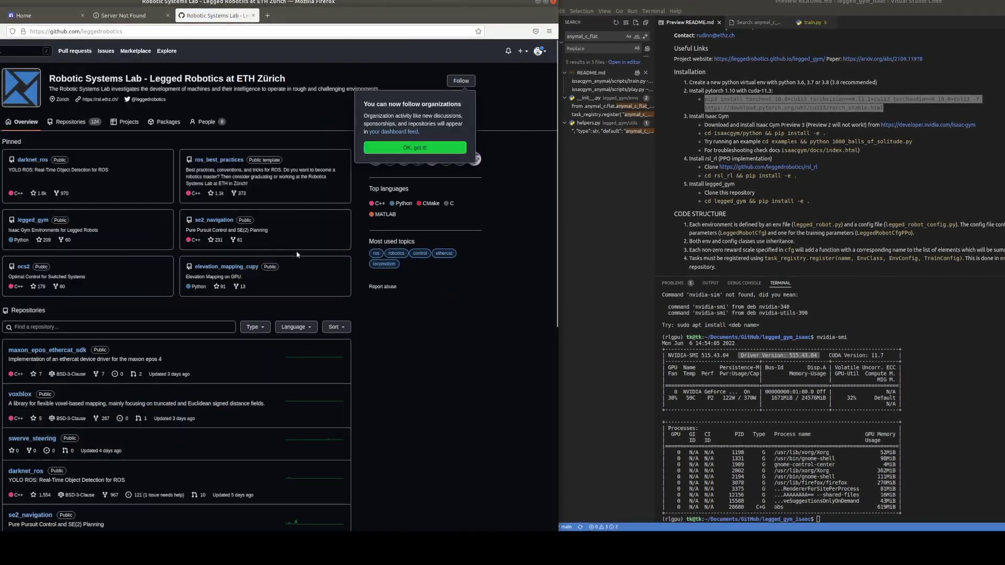
click(33, 220)
scroll(28, 318, down, 10)
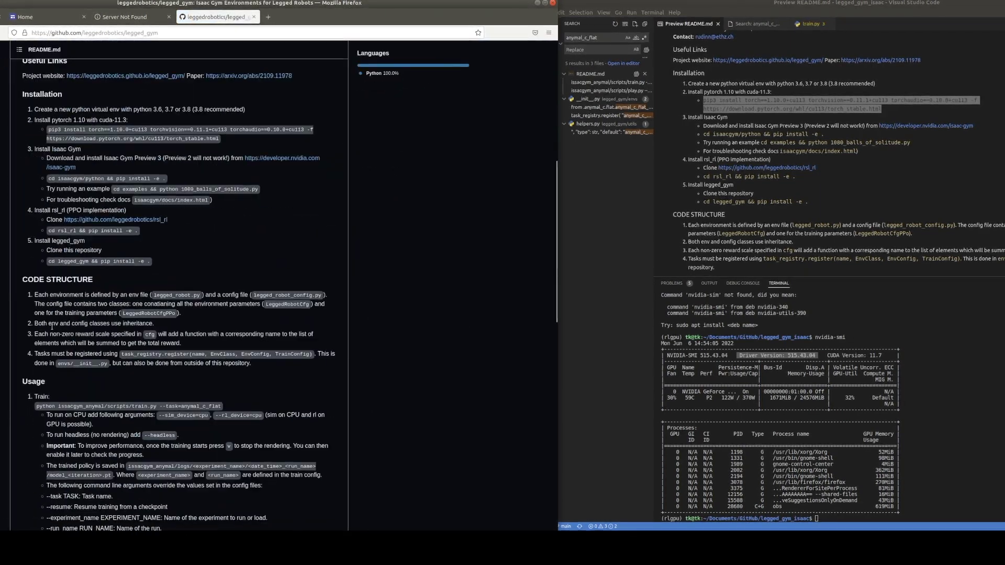
scroll(51, 328, down, 6)
scroll(105, 210, up, 9)
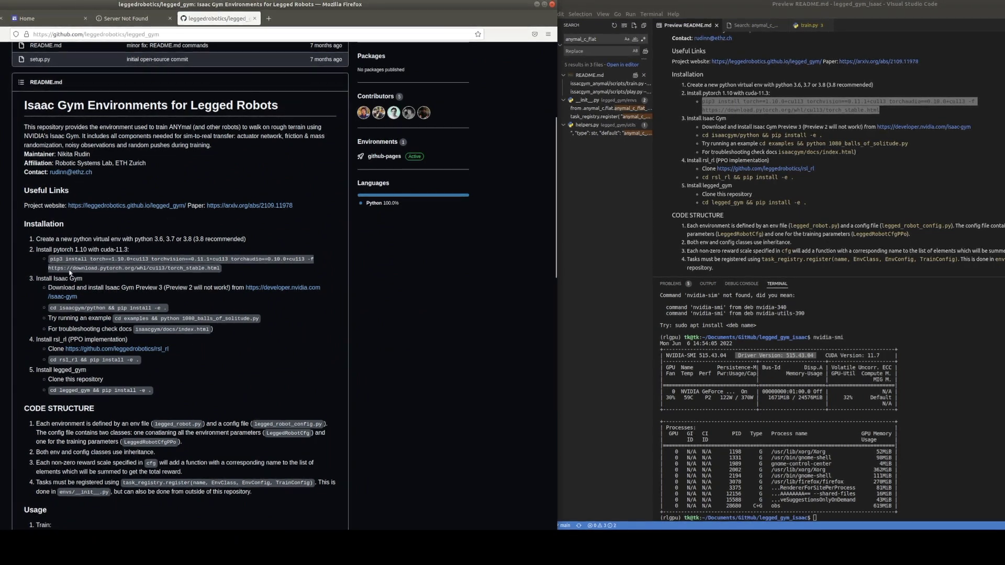
scroll(140, 244, down, 5)
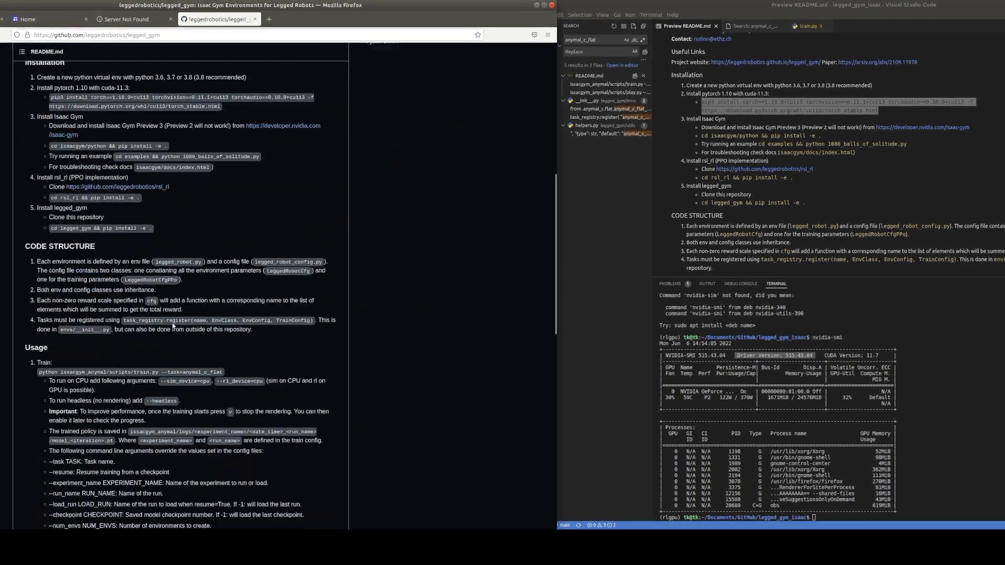
scroll(140, 245, up, 5)
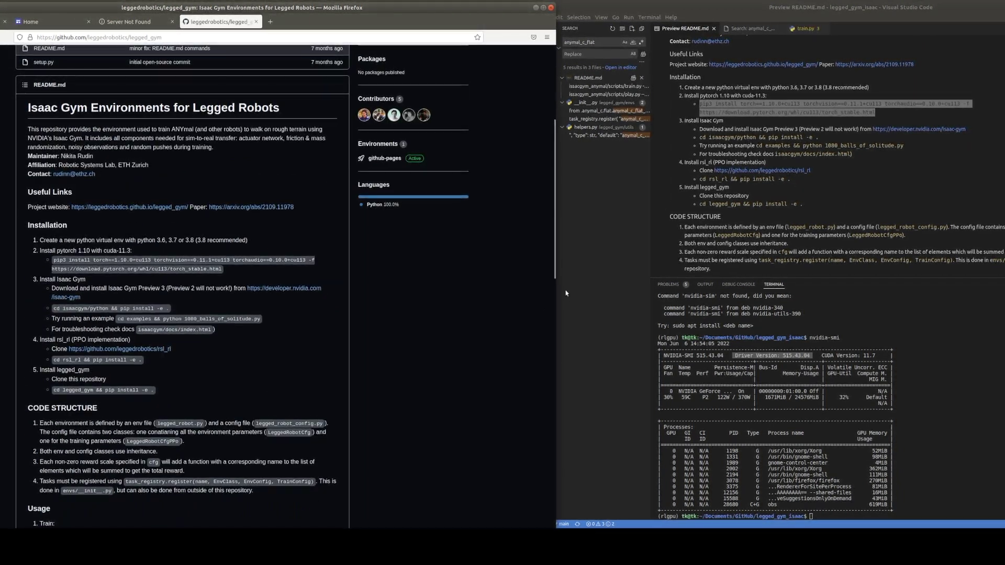
Select the recommended Python version 3.8 in the VS Code README preview
click(704, 164)
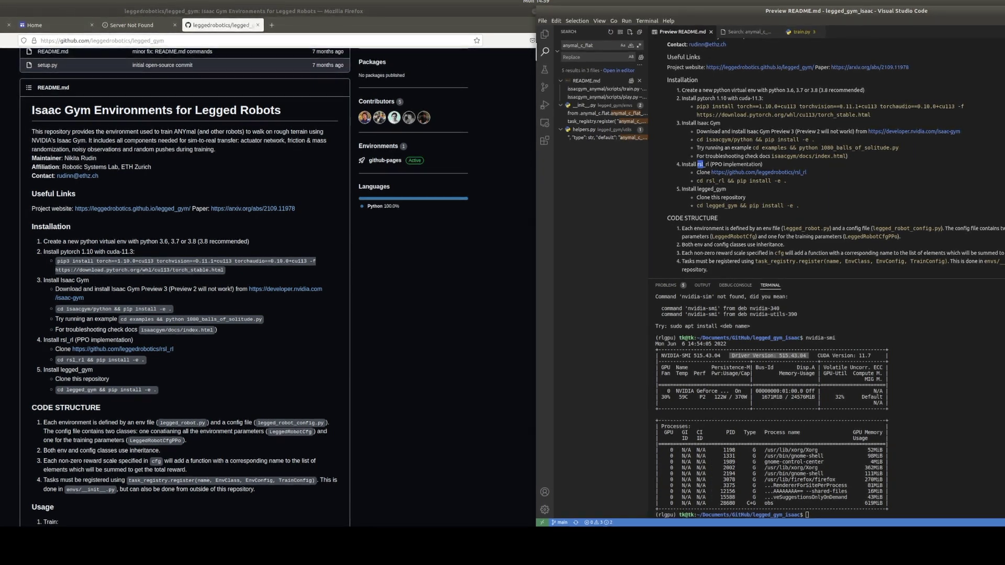
key(alt+Tab)
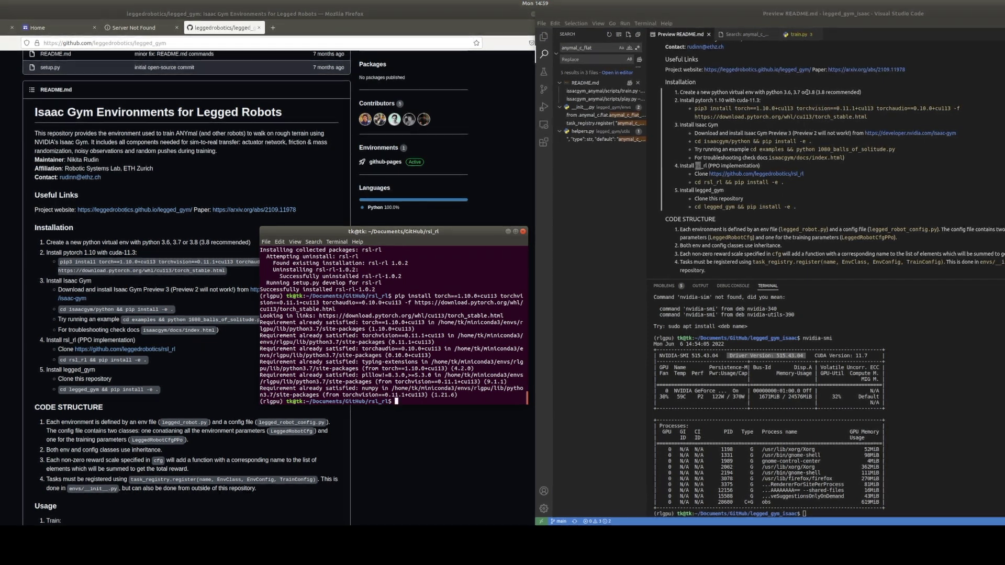
drag(808, 92, 814, 93)
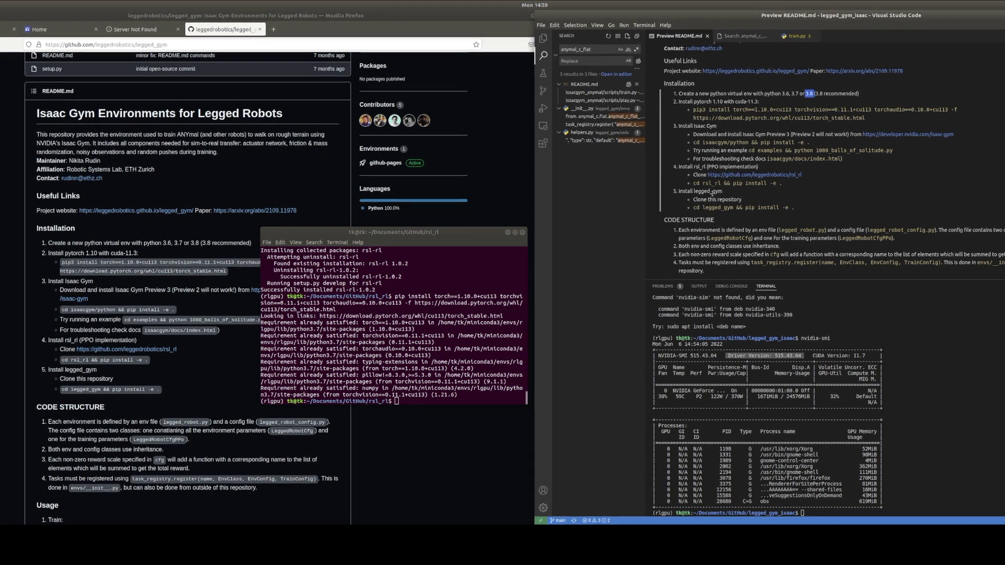
Move up from rsl_rl to the GitHub folder in the terminal
click(452, 287)
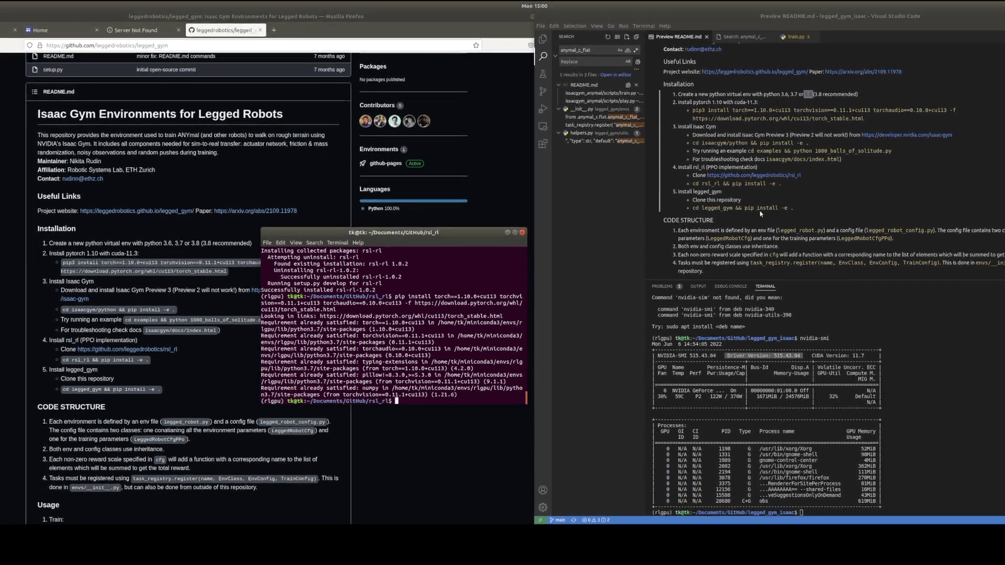
drag(477, 303, 419, 308)
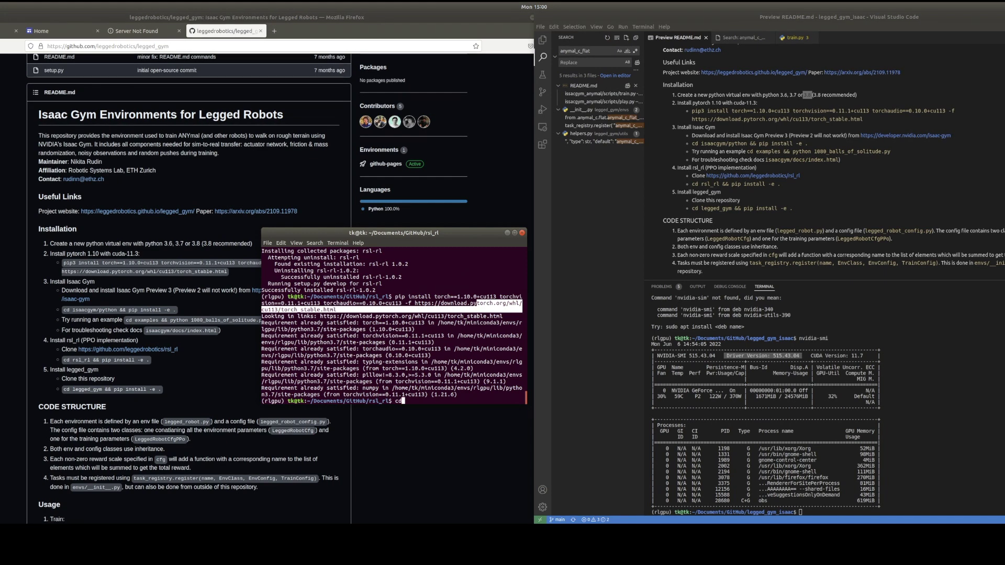
text(..)
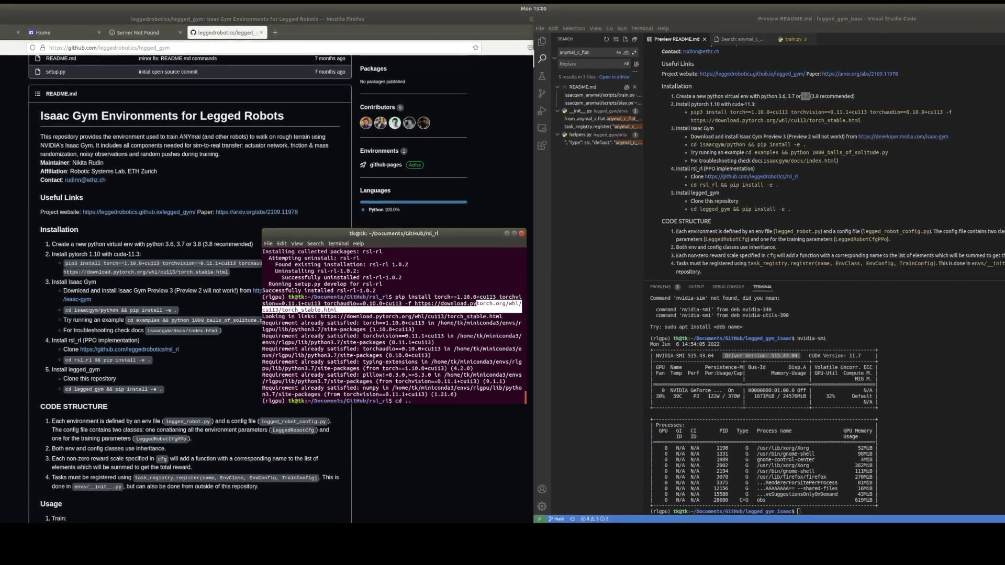
key(BackSpace)
text(.)
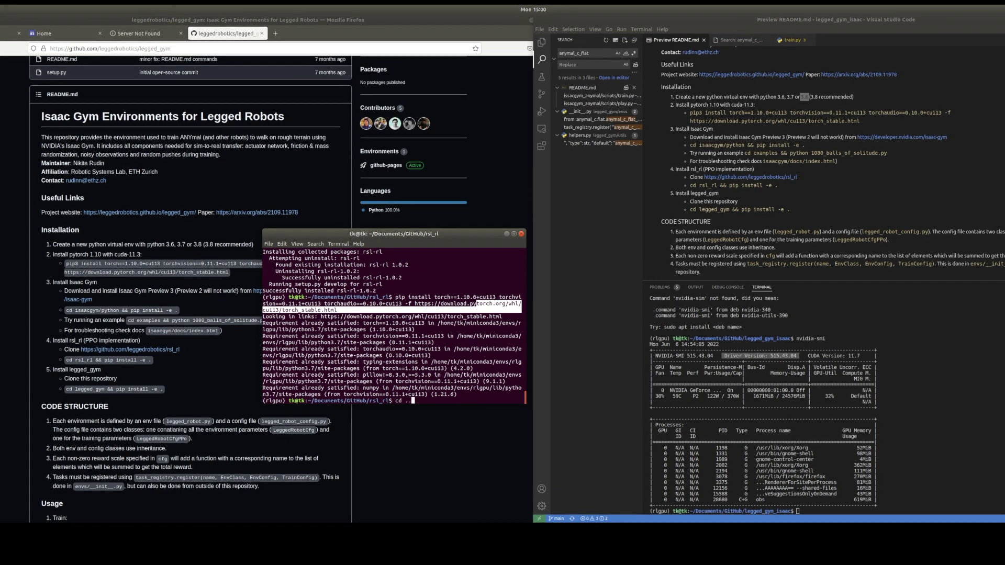
key(Return)
Enter legged_gym_isaac with Tab completion and type 'pip install -e .'
text(cd )
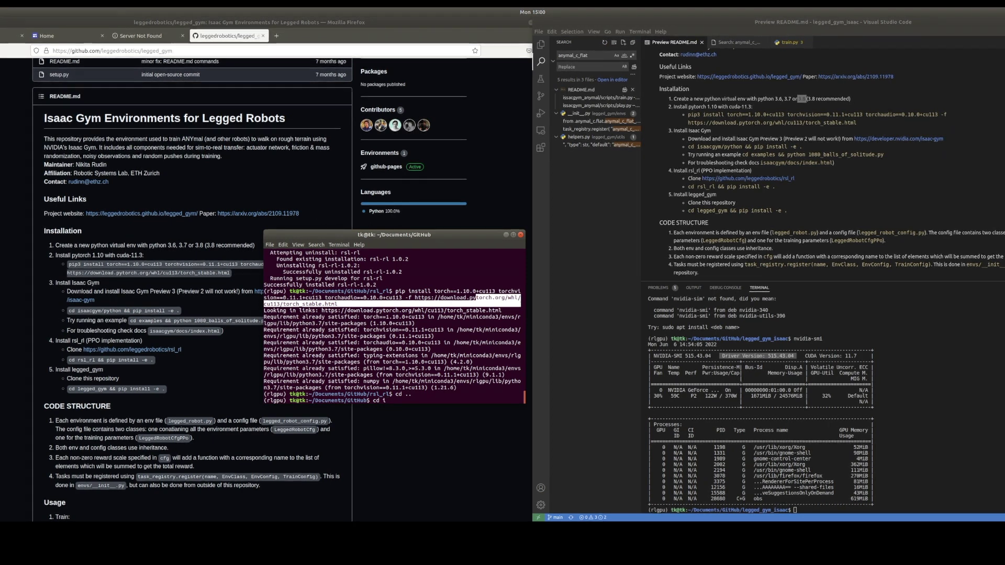
text(l)
key(Tab)
key(Return)
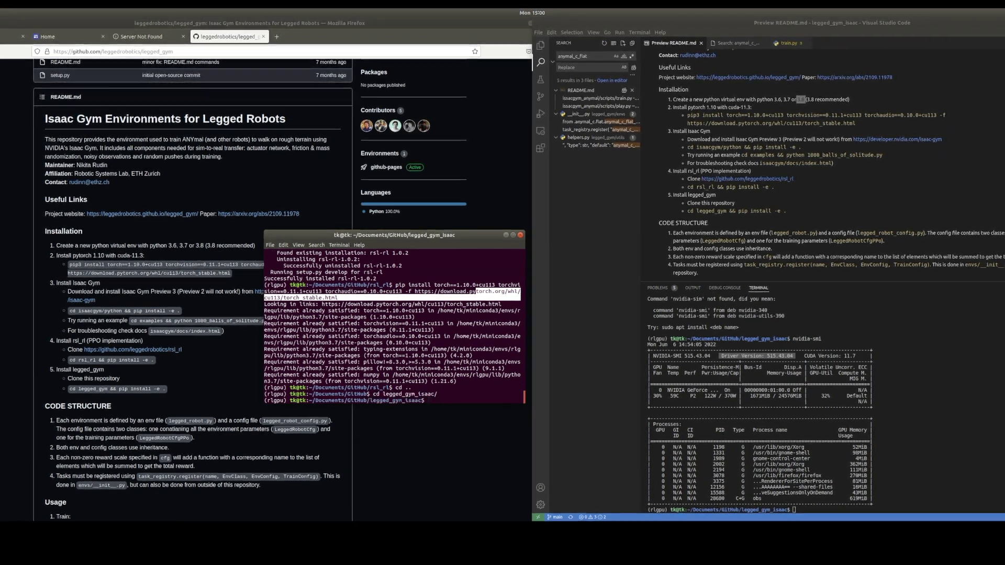
text(pip install -e .)
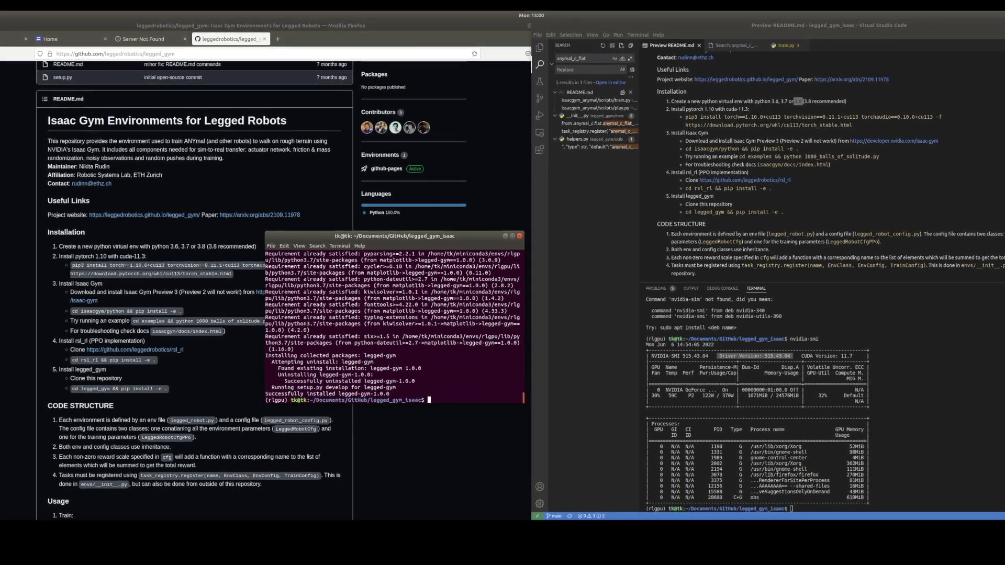
Copy the README's train command into the terminal and run it
scroll(781, 216, down, 3)
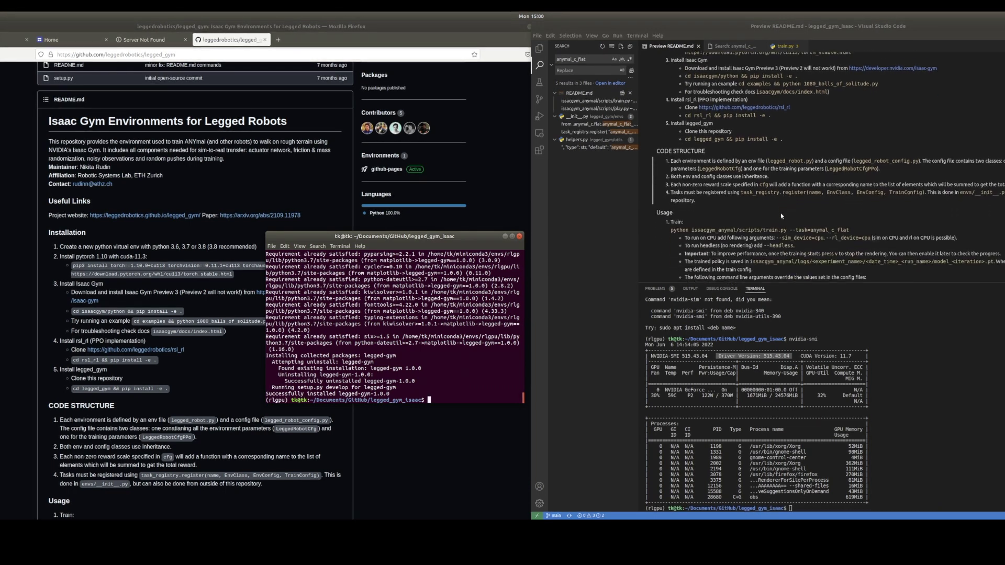
scroll(813, 219, down, 2)
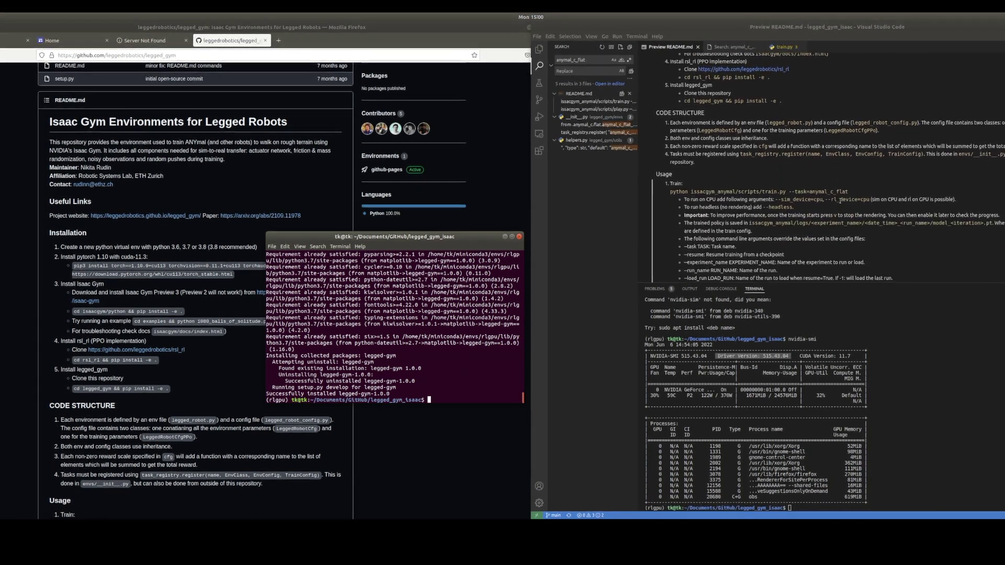
drag(848, 192, 671, 192)
key(ctrl+c)
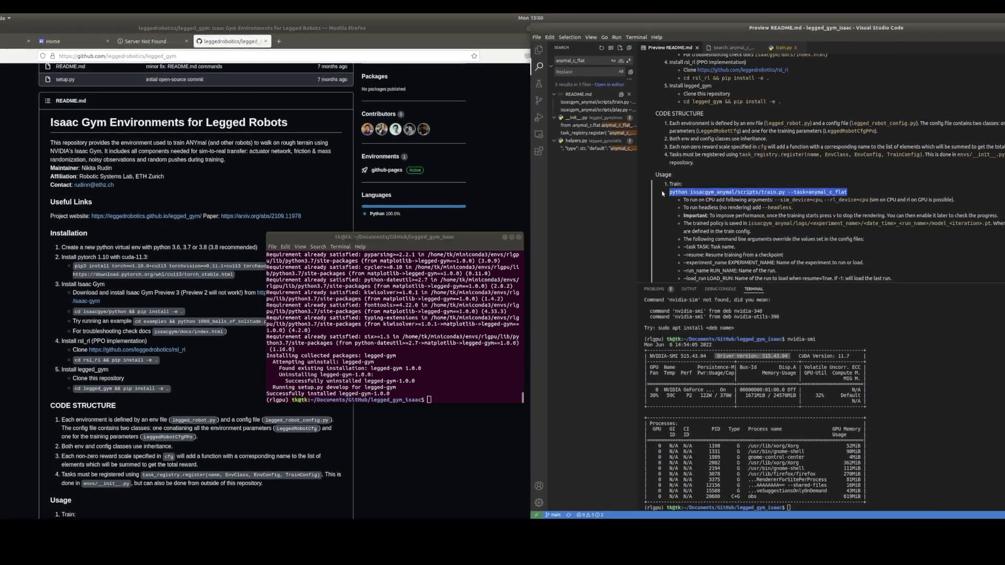
right_click(673, 193)
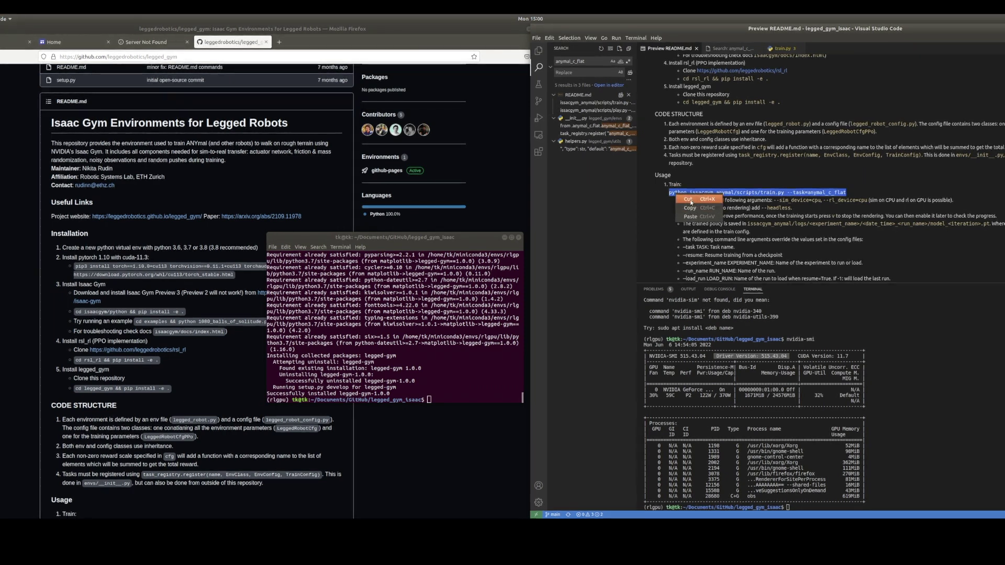
click(695, 211)
right_click(458, 329)
click(474, 355)
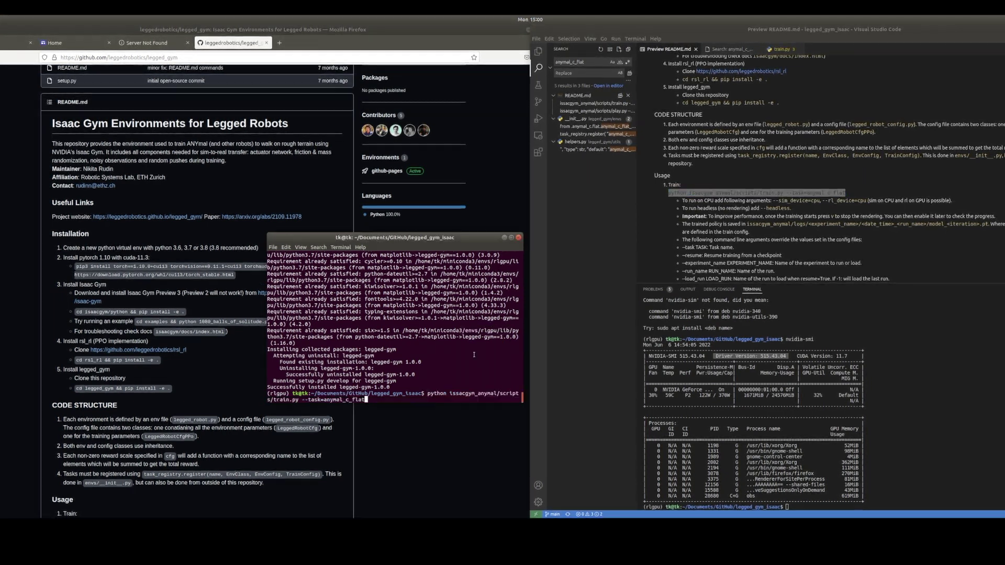
key(Return)
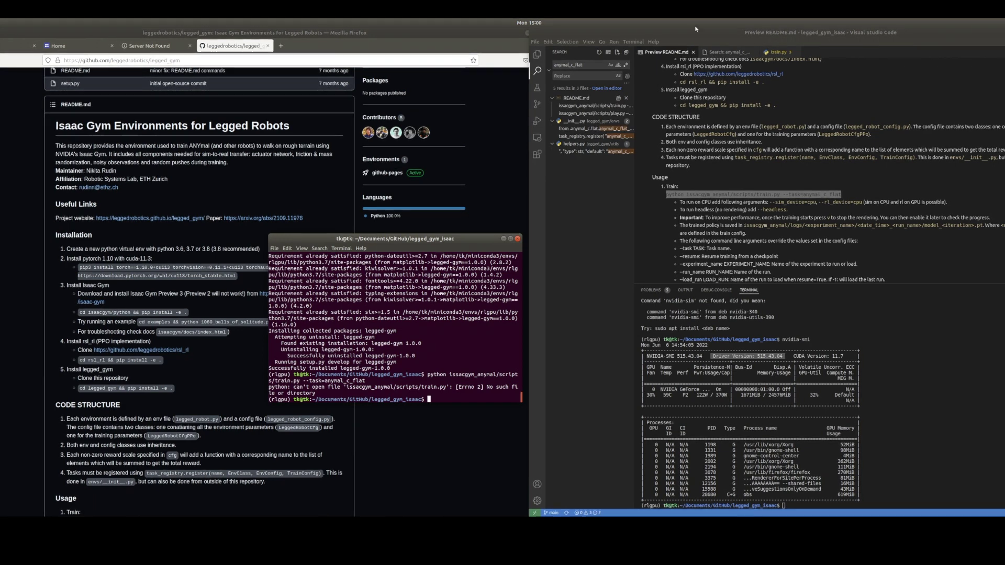
Check train.py's relative path in VS Code, then return to the terminal
click(778, 53)
right_click(779, 53)
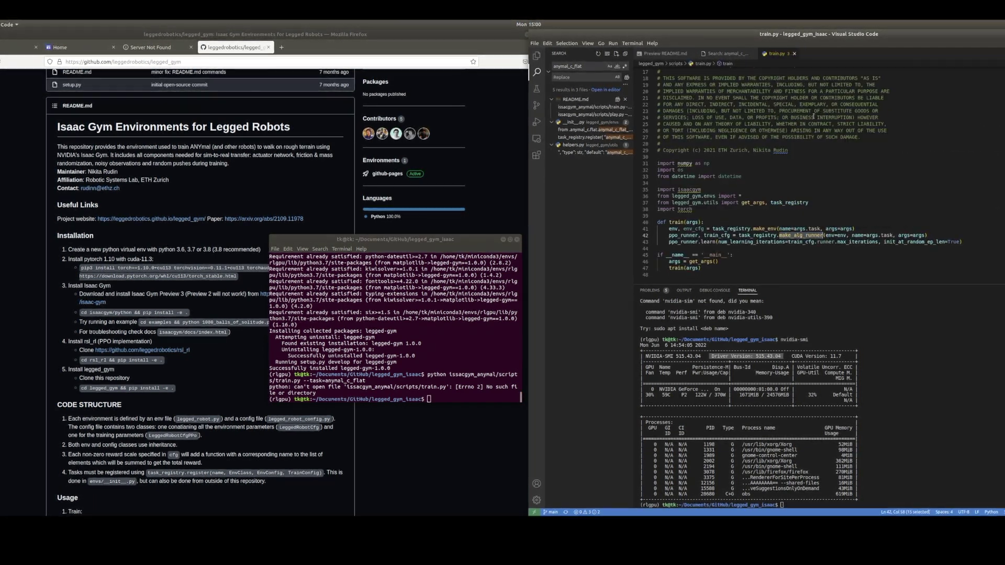
click(420, 327)
Run python legged_gym/scripts/train.py with --task=anymal_c_flat copied from the README
text(python legged_gym/scripts/train.py)
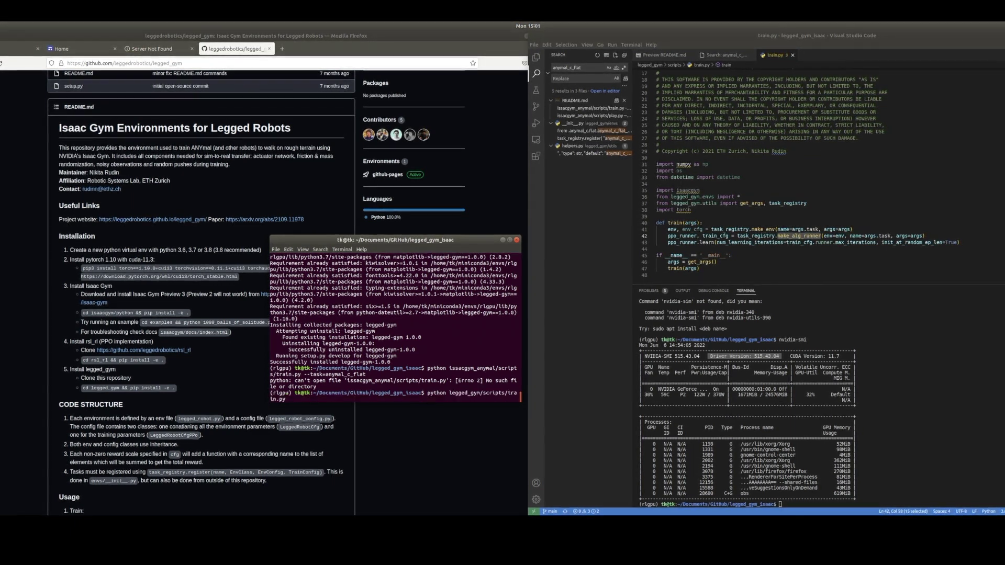
click(663, 56)
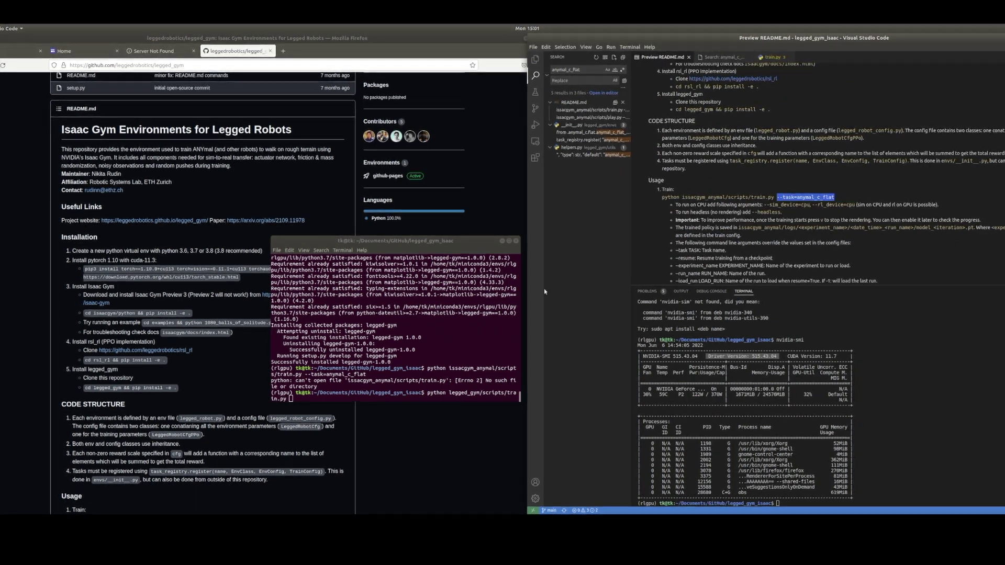
click(440, 378)
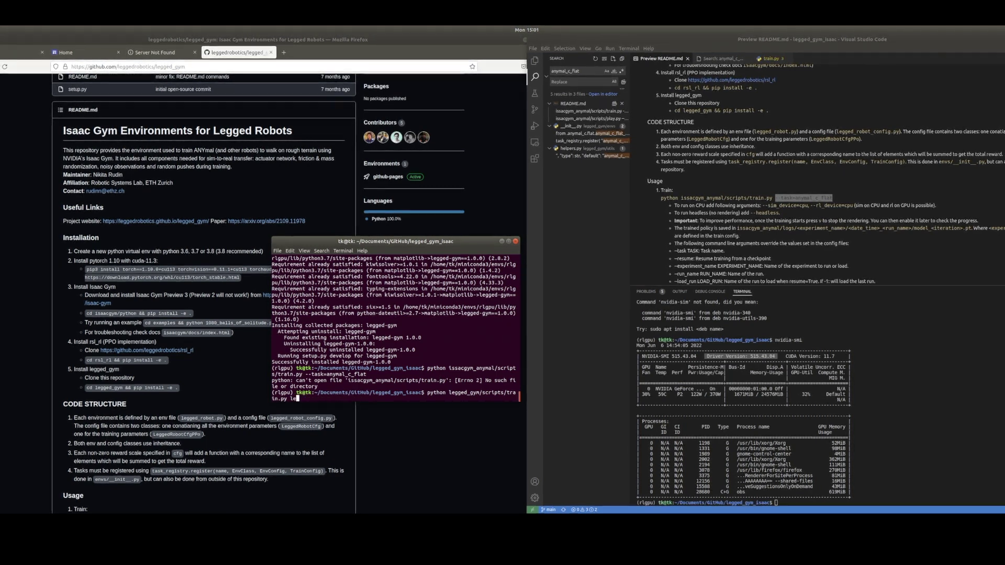
right_click(819, 199)
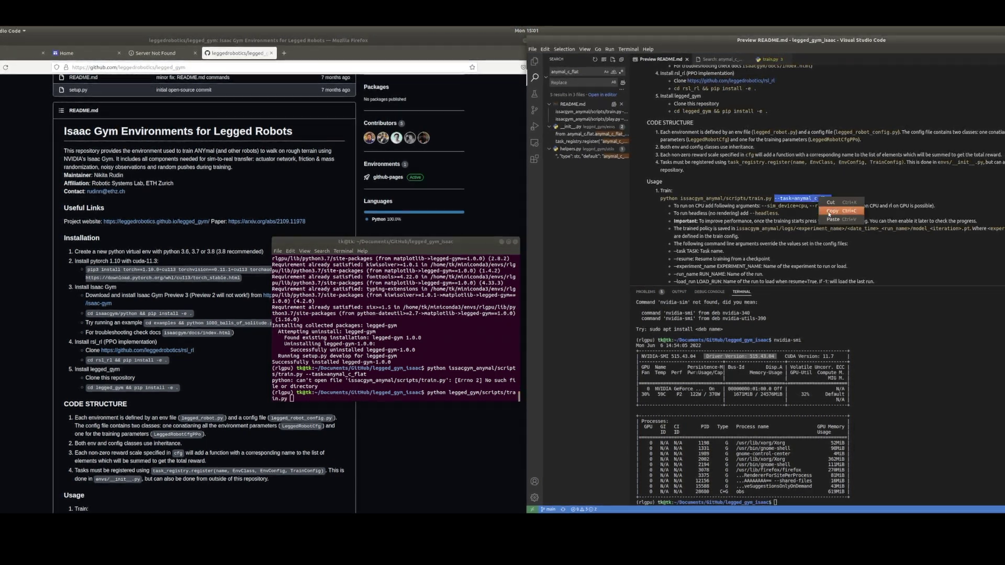
click(388, 349)
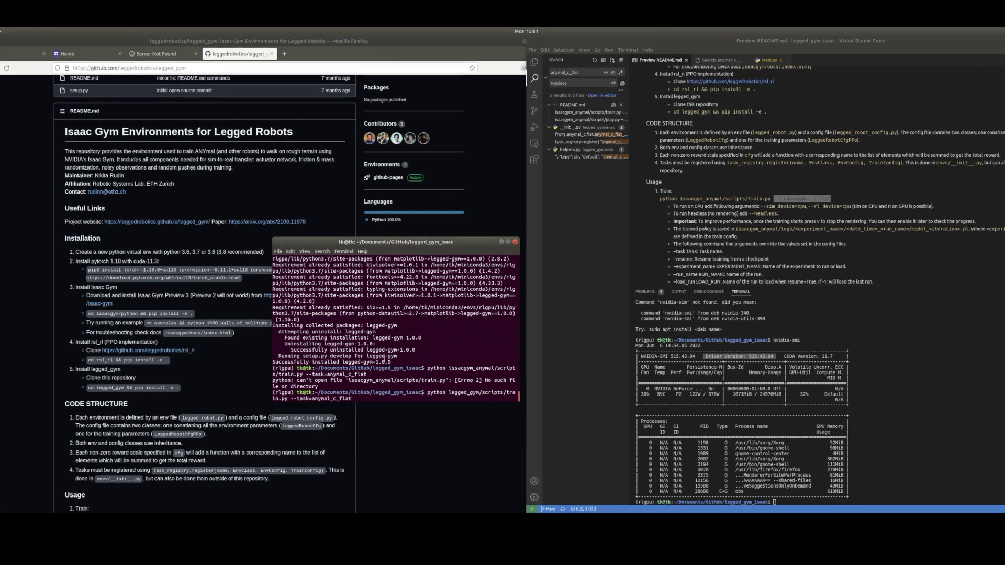
key(Return)
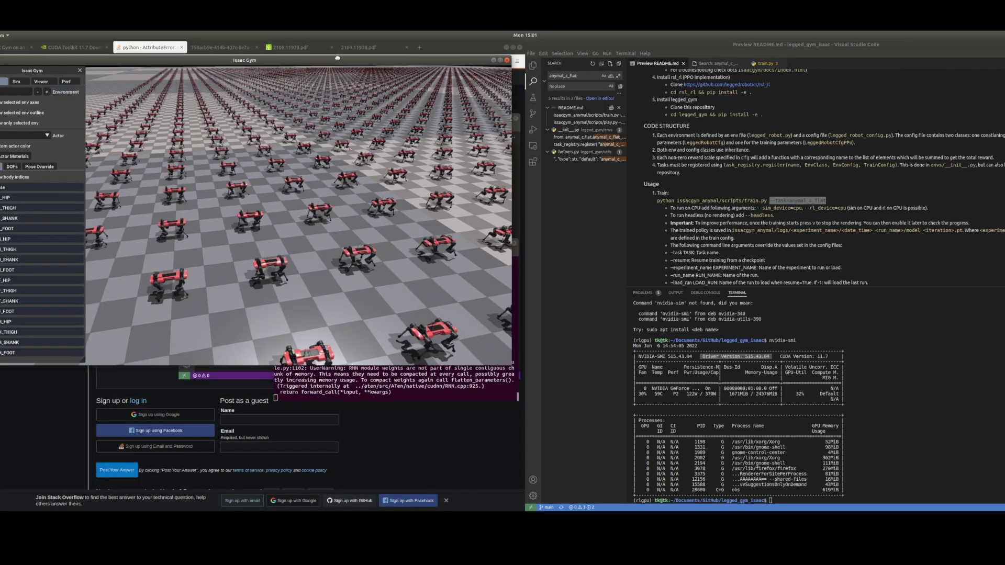
Move the Isaac Gym viewer aside, read the Stack Overflow setuptools answer, then move it back left
drag(337, 57, 874, 73)
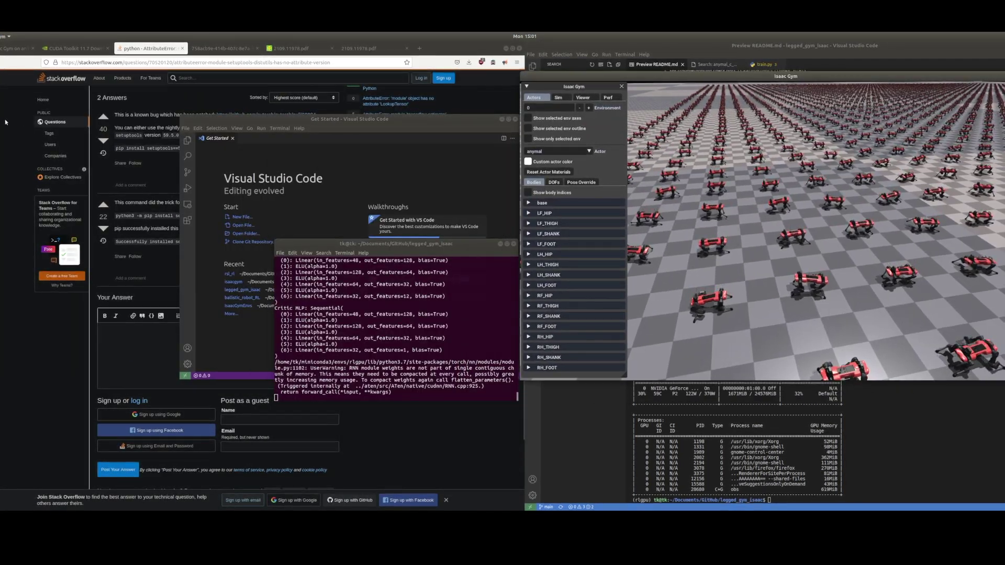
click(73, 57)
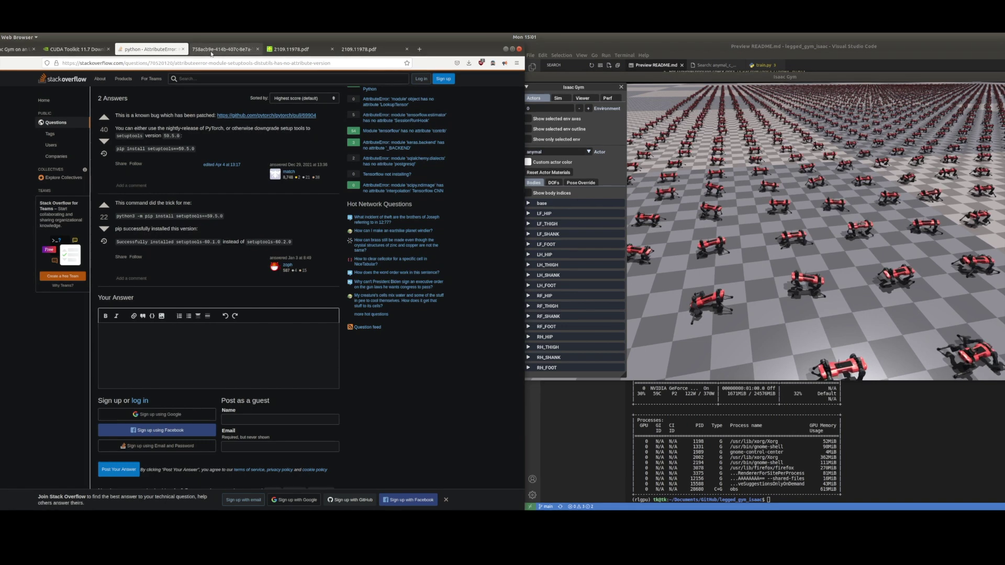
scroll(243, 231, up, 5)
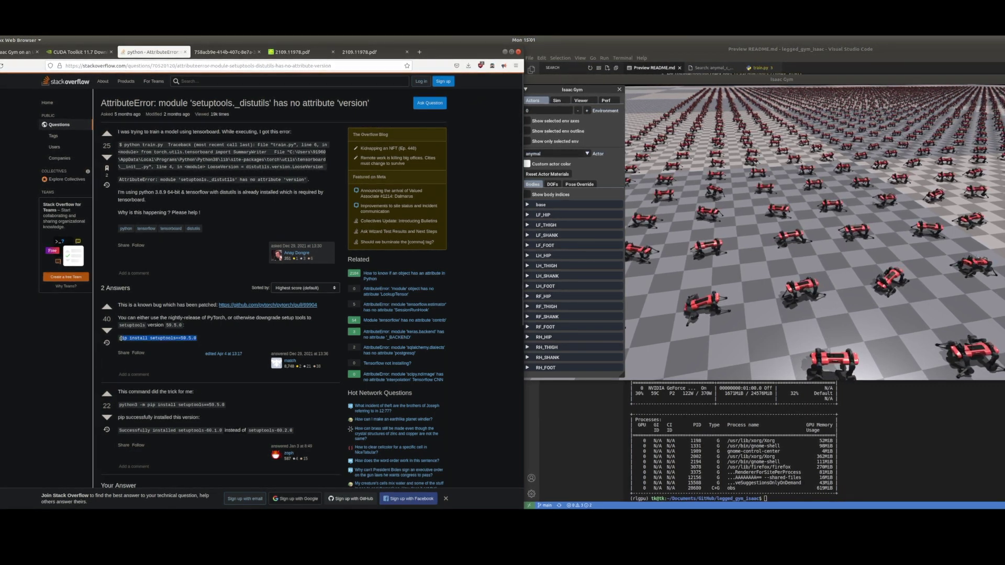
drag(121, 338, 119, 341)
click(212, 338)
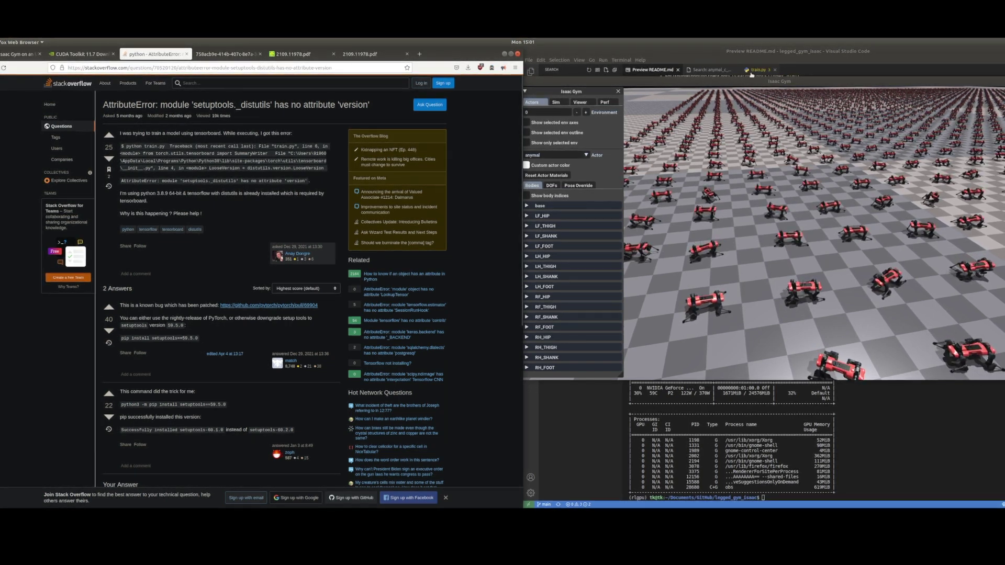
drag(755, 83, 325, 95)
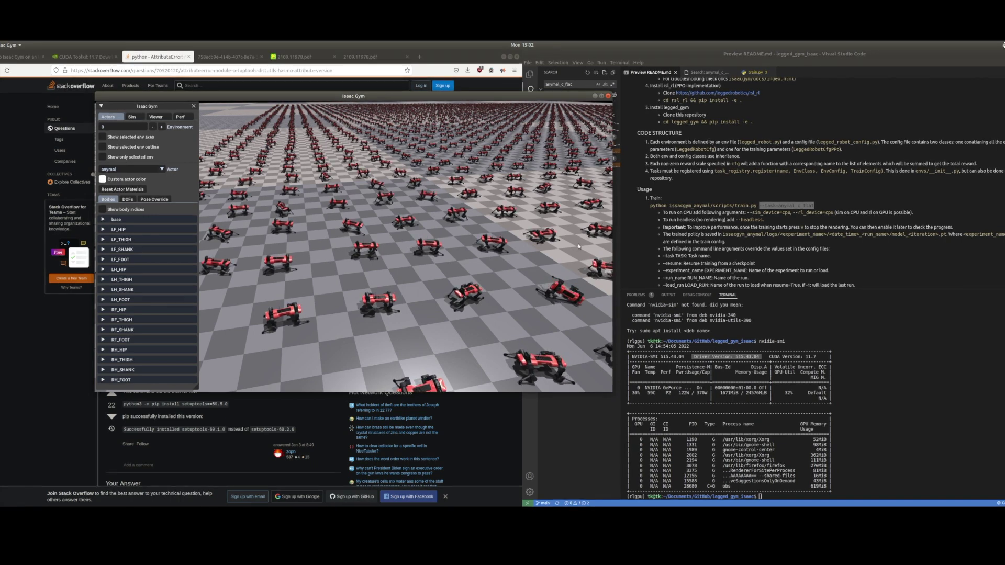
Stop ANYmal training with Ctrl+C and rerun the recalled command as play.py --task=a1
drag(413, 229, 492, 283)
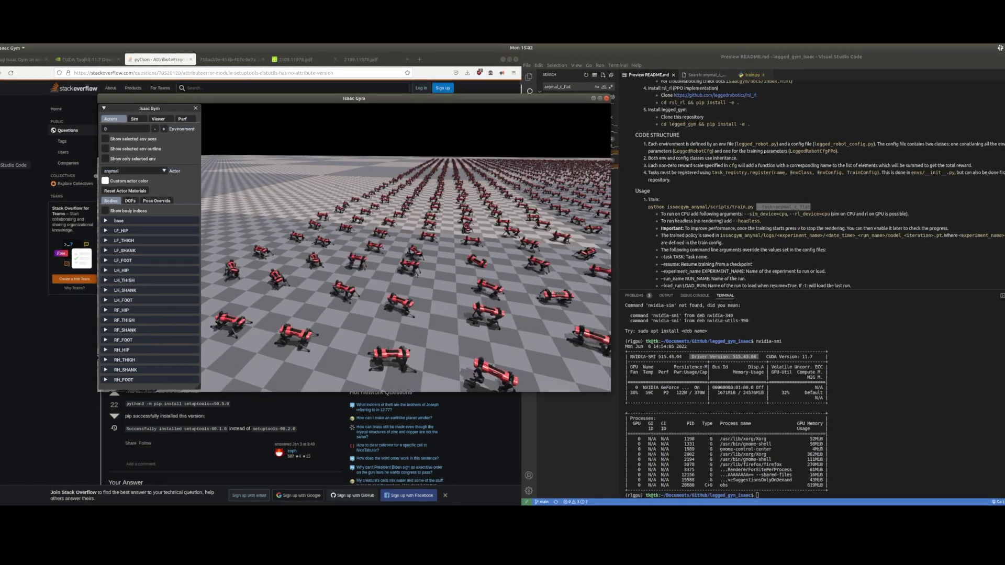
click(1, 144)
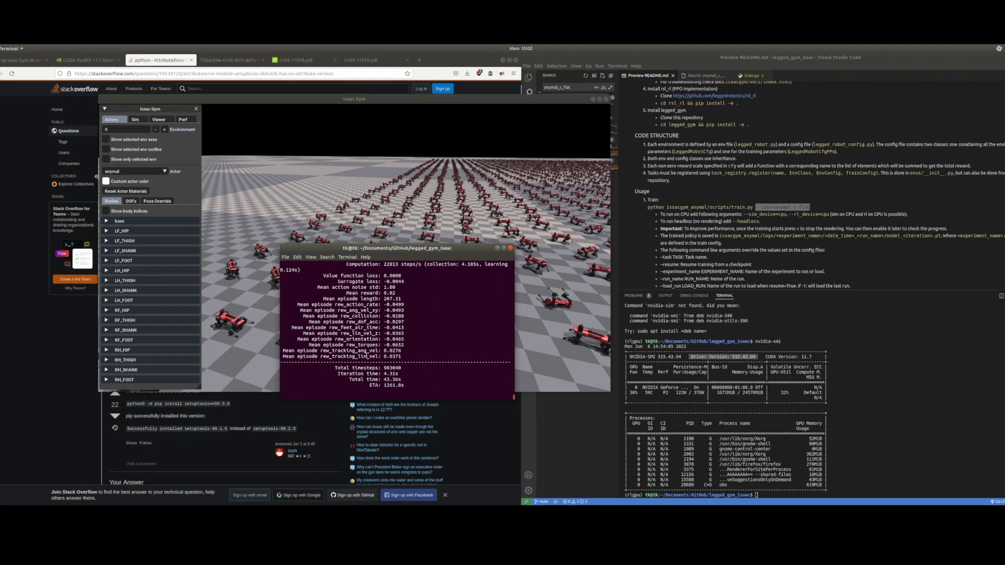
key(ctrl+c)
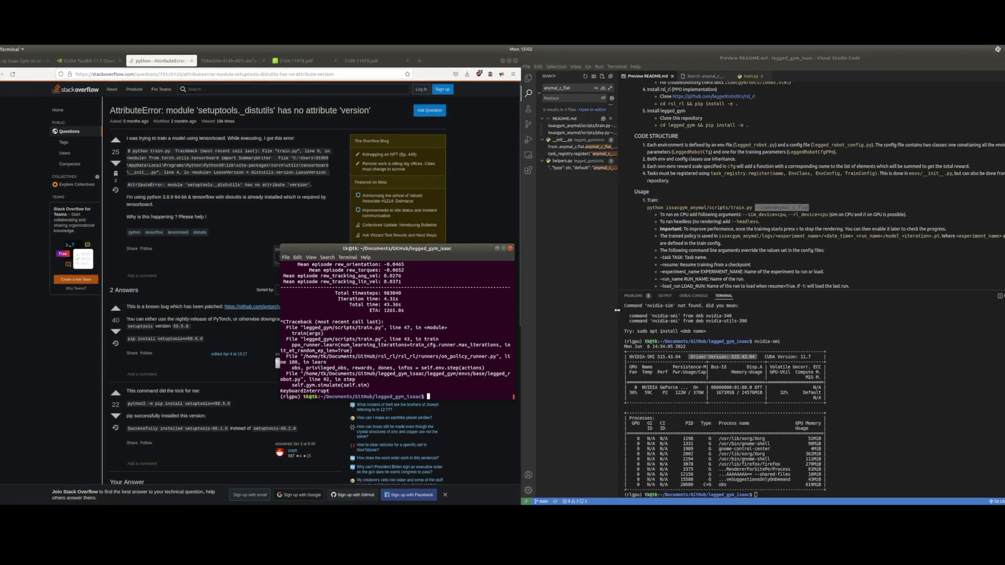
key(Up)
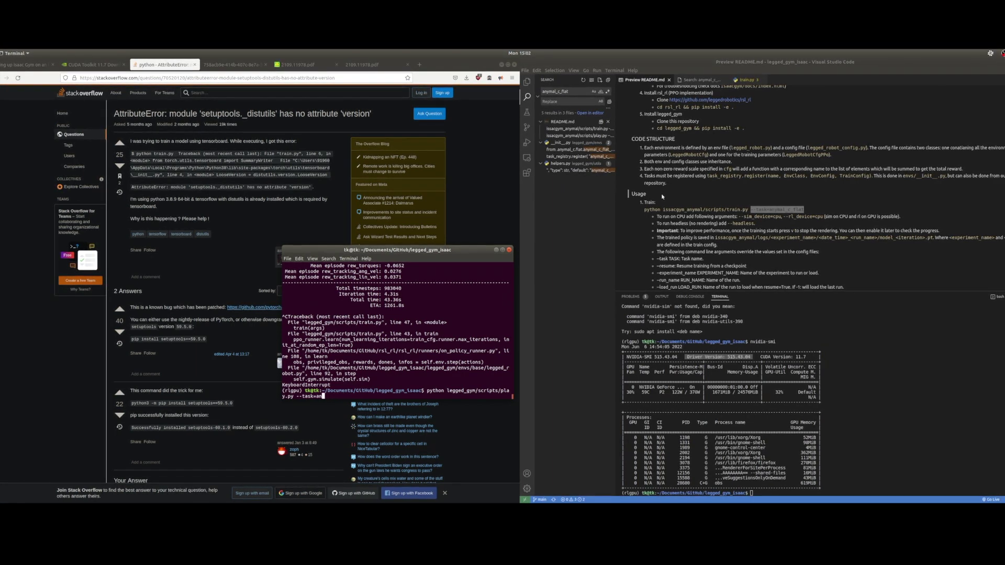
key(Return)
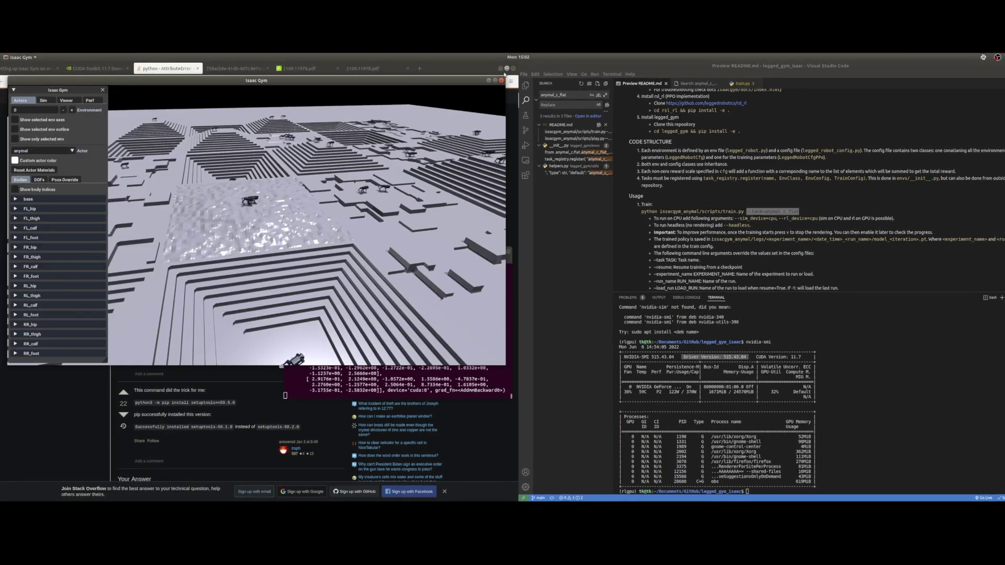
Maximize the Isaac Gym viewer and watch the robots walk over the rough stair terrain
click(495, 81)
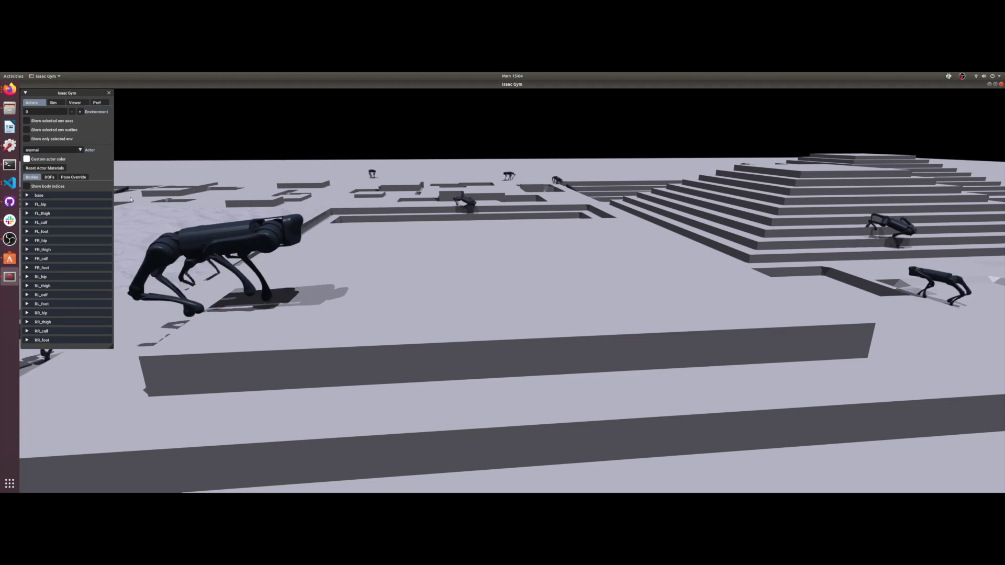
click(9, 240)
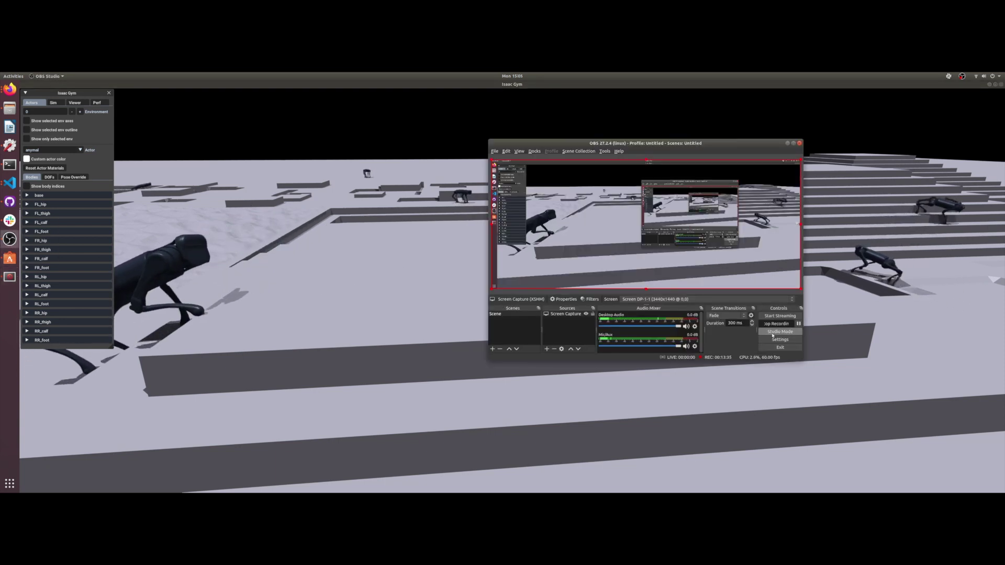